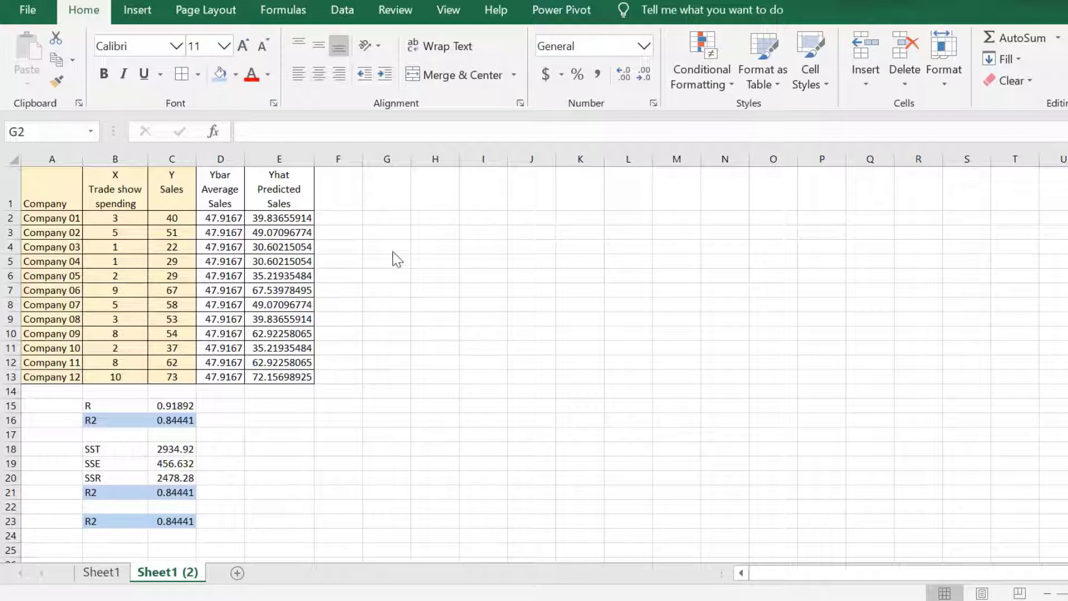
# Step: Start a LINEST formula in G2 from the Statistical functions list
pyautogui.click(384, 219)
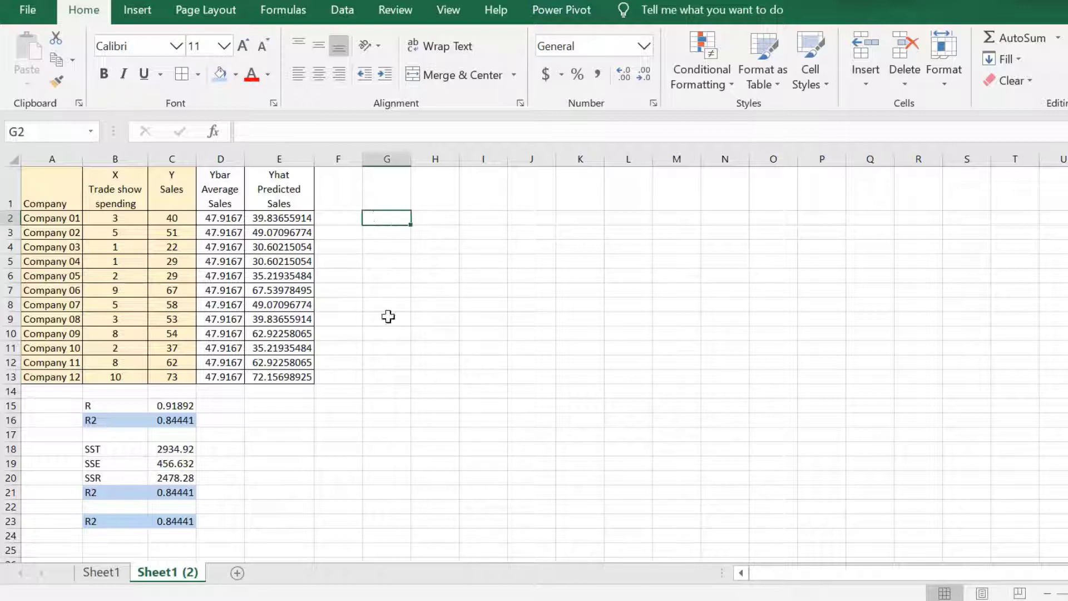
pyautogui.click(273, 12)
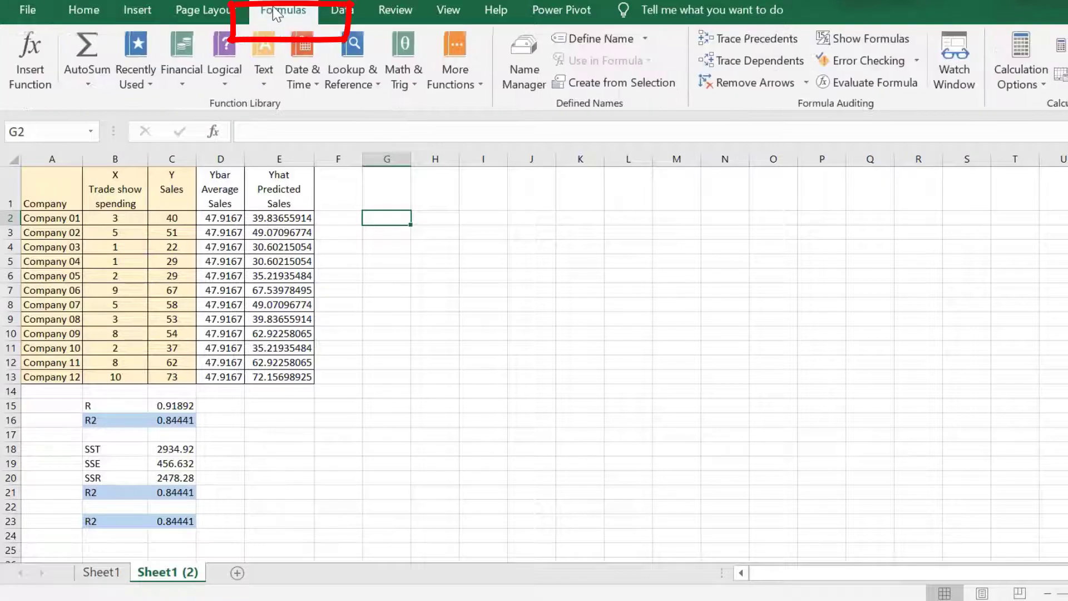
pyautogui.click(456, 78)
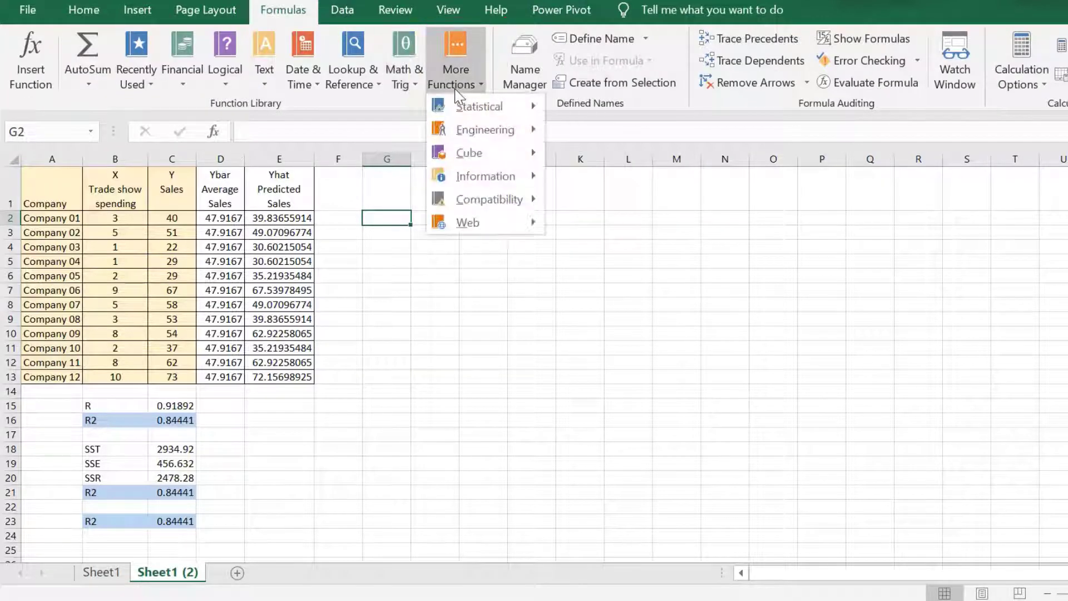
pyautogui.moveTo(477, 106)
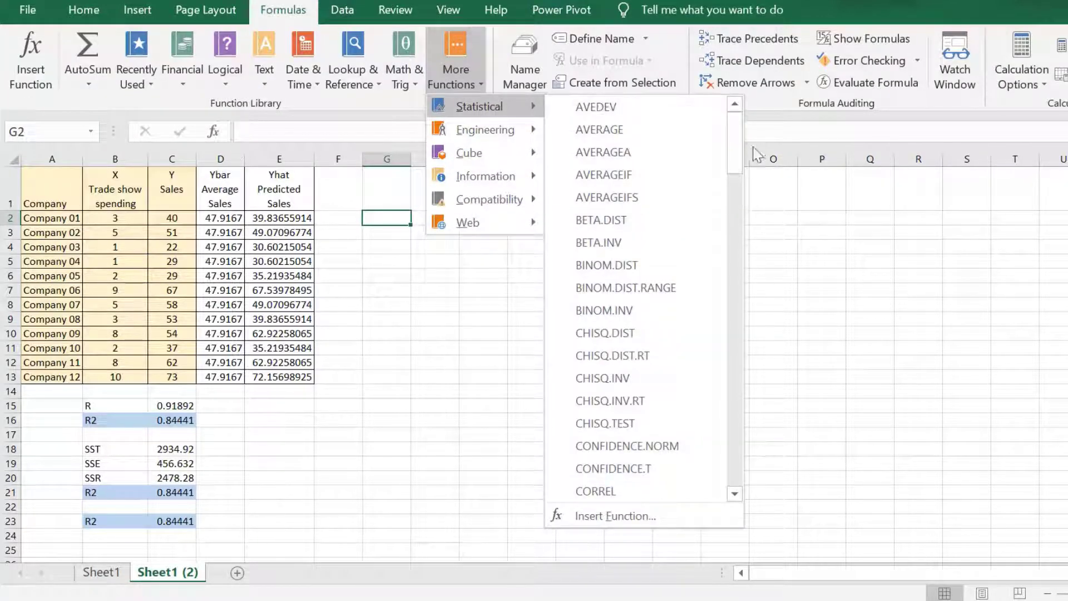
pyautogui.moveTo(736, 145); pyautogui.dragTo(733, 299)
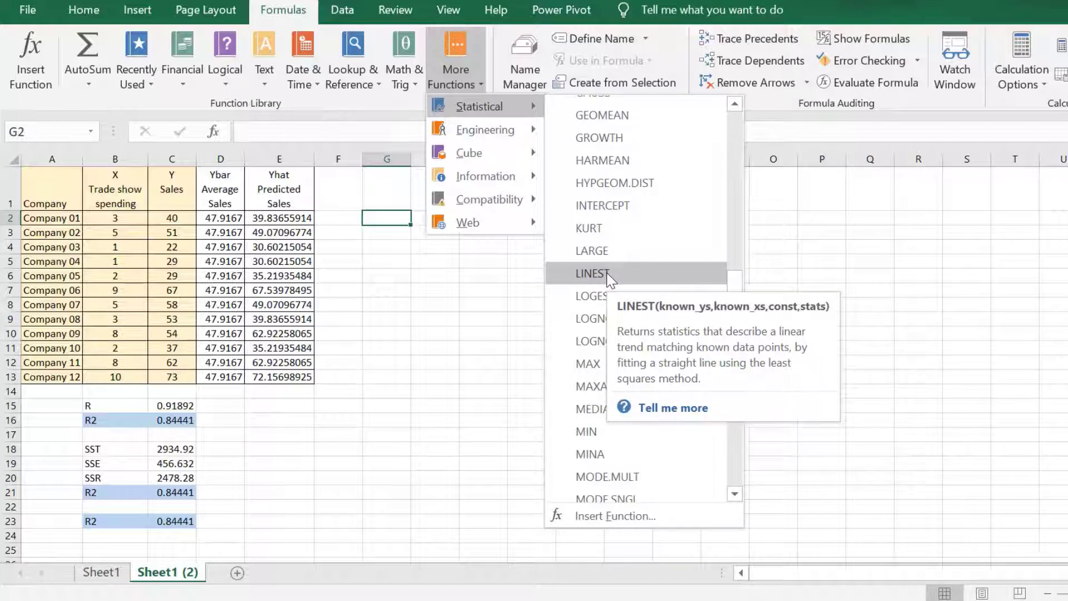
pyautogui.click(592, 273)
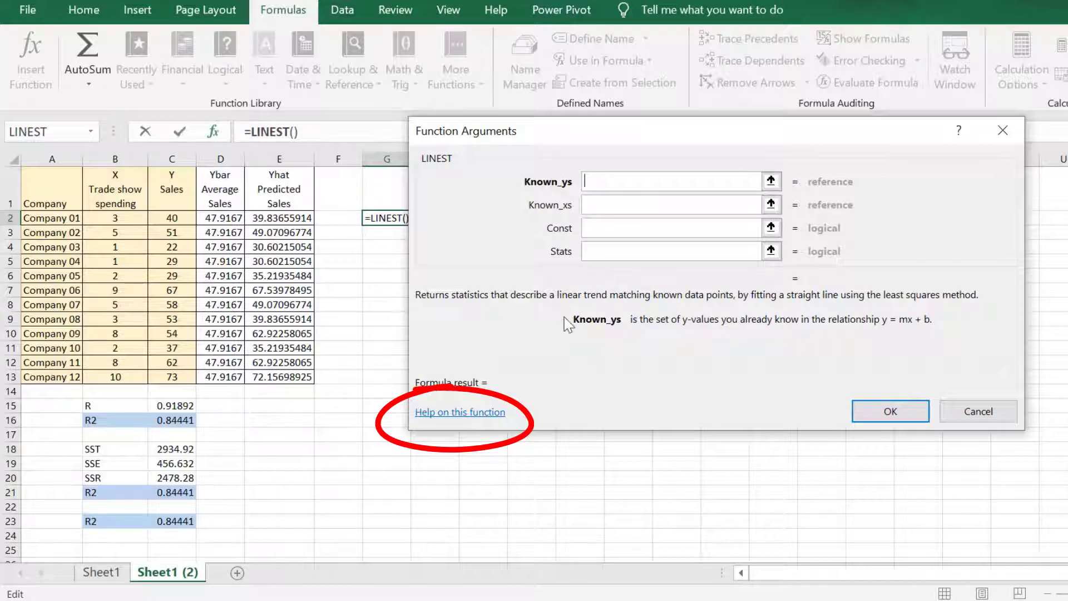
# Step: Open LINEST's online help and read down to the illustration of the returned-statistics order
pyautogui.click(473, 415)
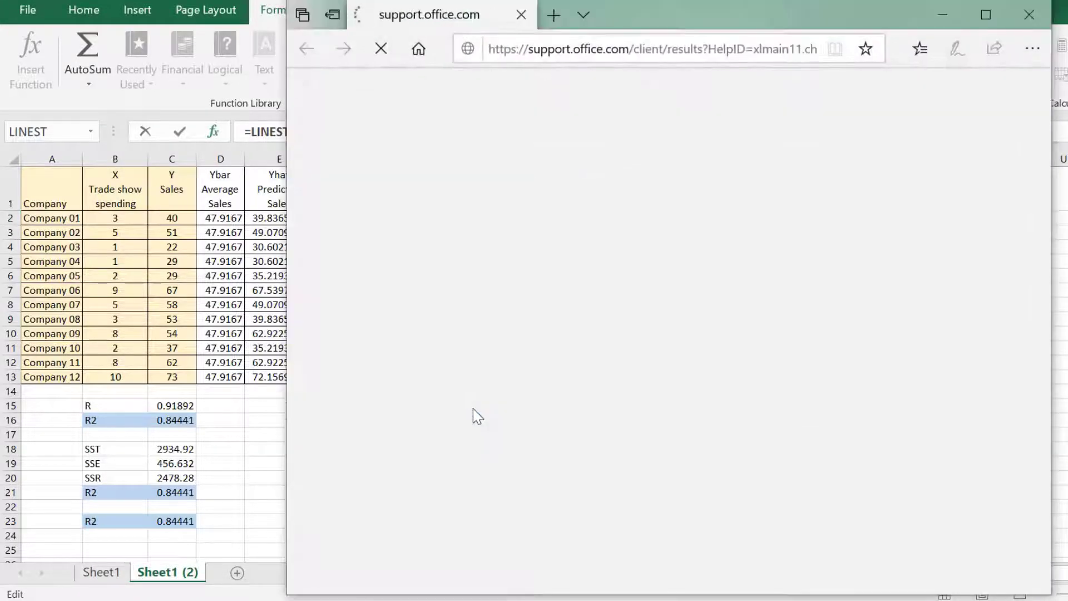
pyautogui.scroll(-5, 659, 470)
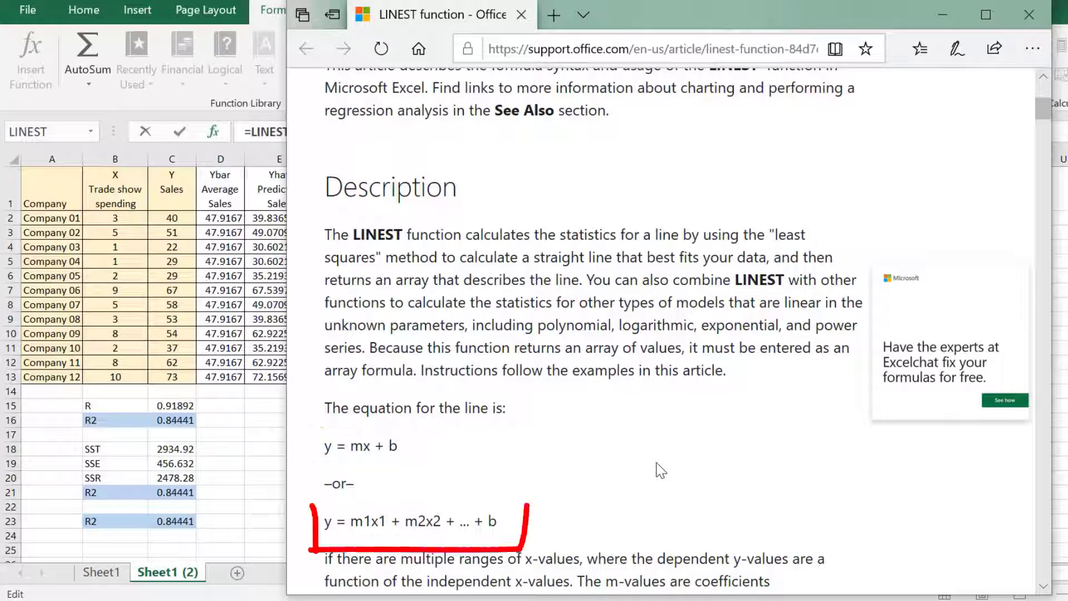
pyautogui.scroll(-8, 660, 470)
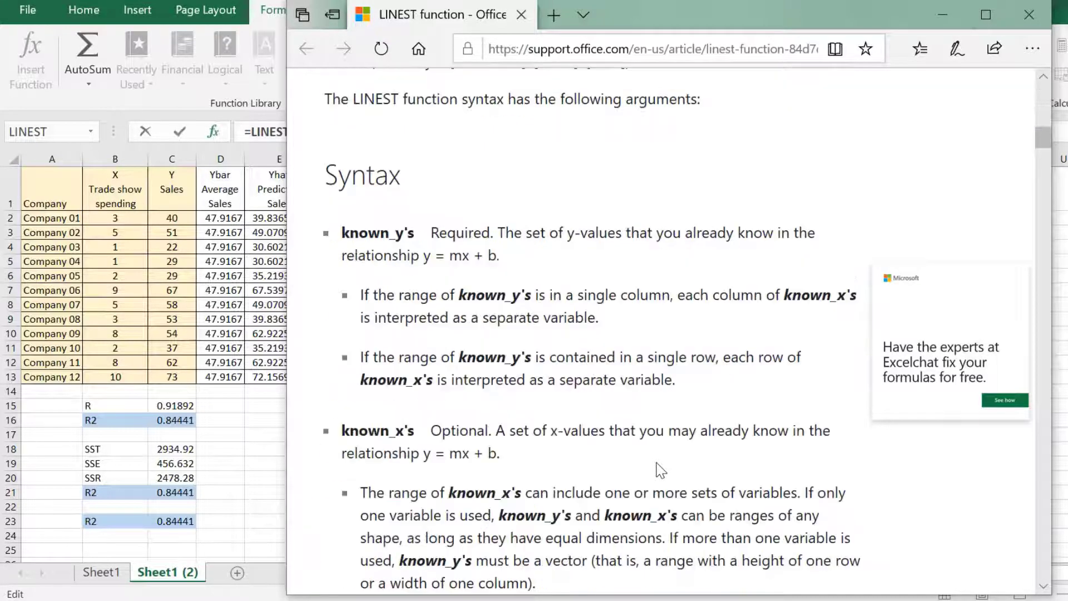
pyautogui.scroll(-7, 660, 470)
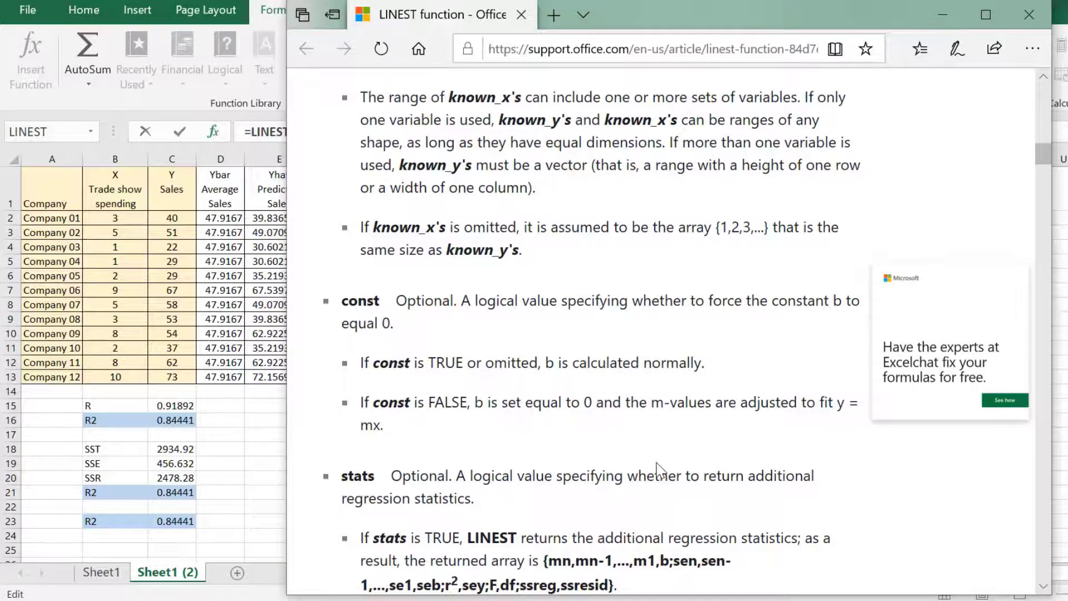
pyautogui.scroll(-4, 657, 469)
pyautogui.scroll(-8, 660, 466)
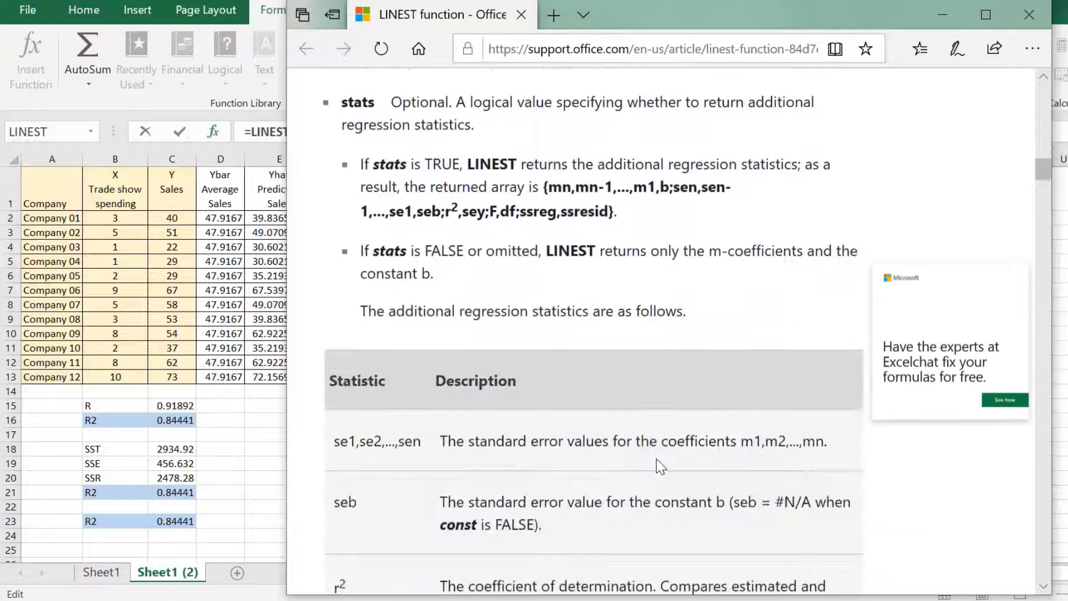
pyautogui.scroll(2, 661, 466)
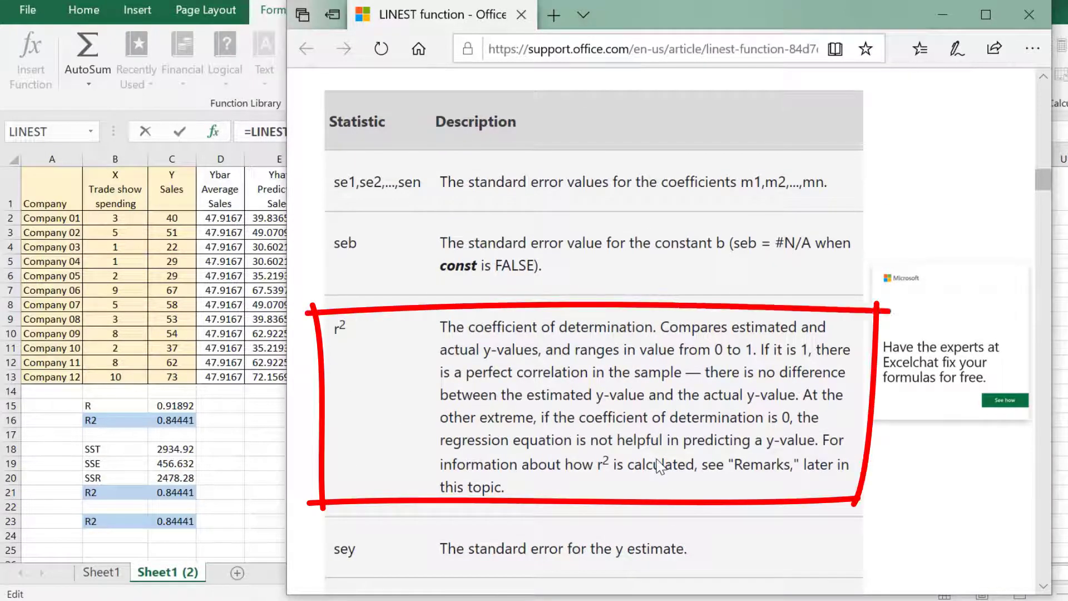
pyautogui.scroll(-13, 660, 466)
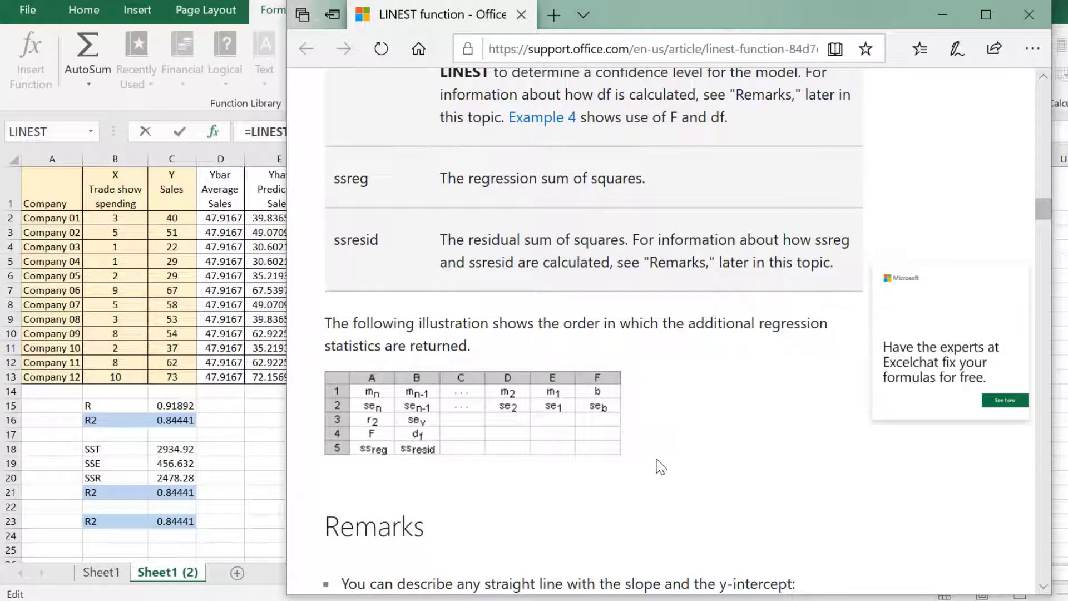
# Step: Read through the Remarks and Examples sections down to Example 4 on F and r² statistics
pyautogui.scroll(-14, 661, 467)
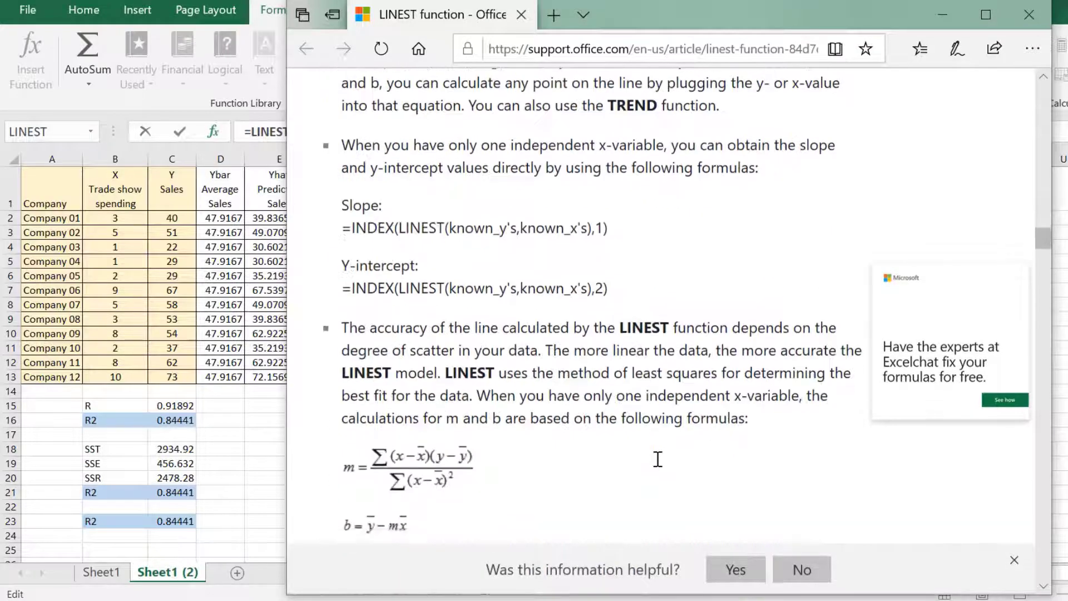
pyautogui.scroll(-11, 658, 459)
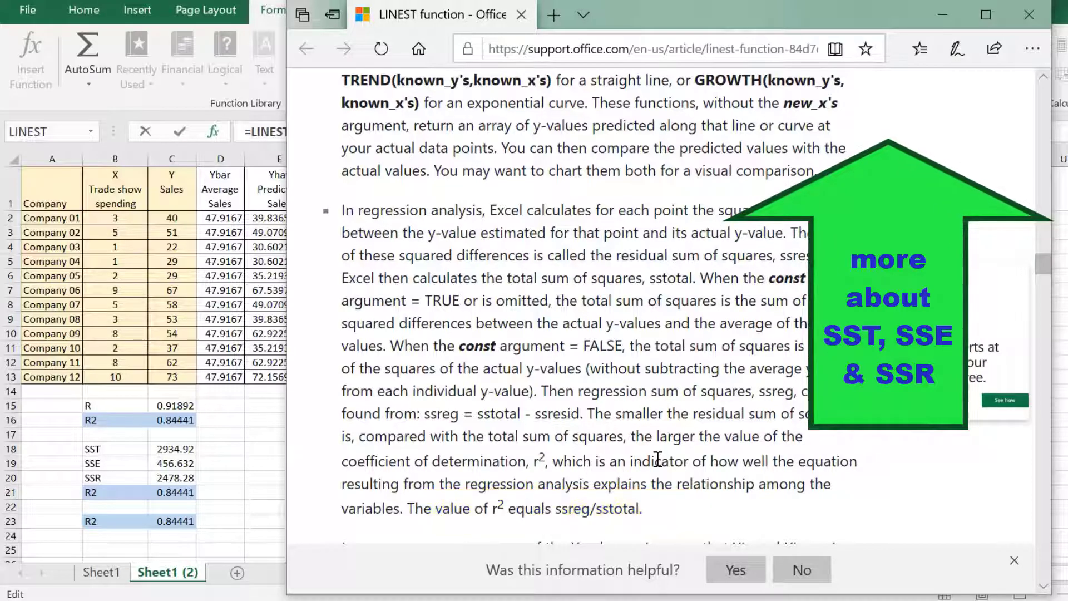
pyautogui.scroll(-15, 658, 459)
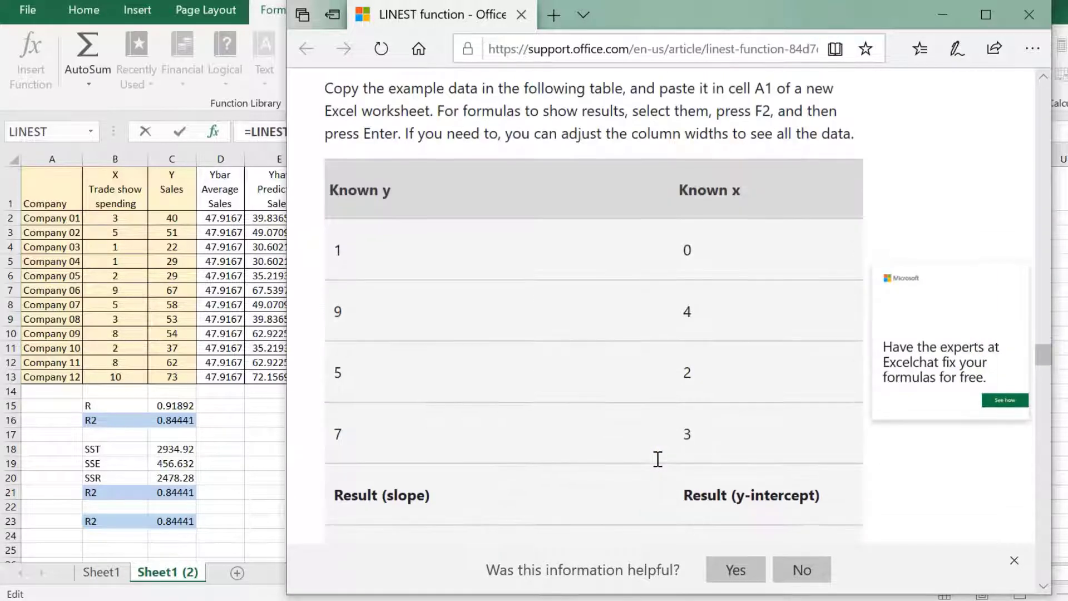
pyautogui.scroll(-12, 658, 459)
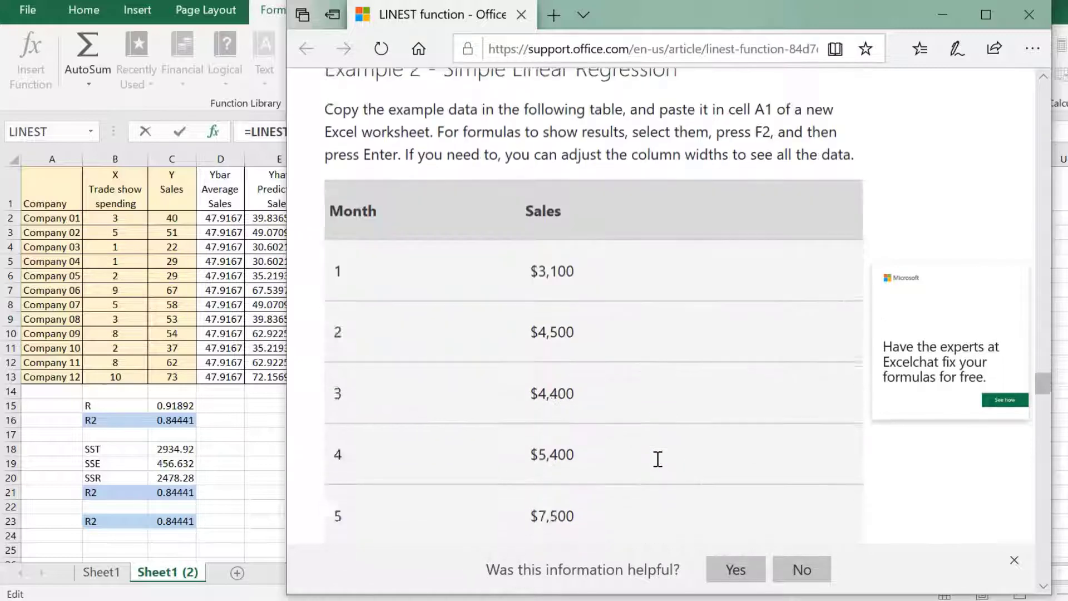
pyautogui.scroll(-6, 658, 459)
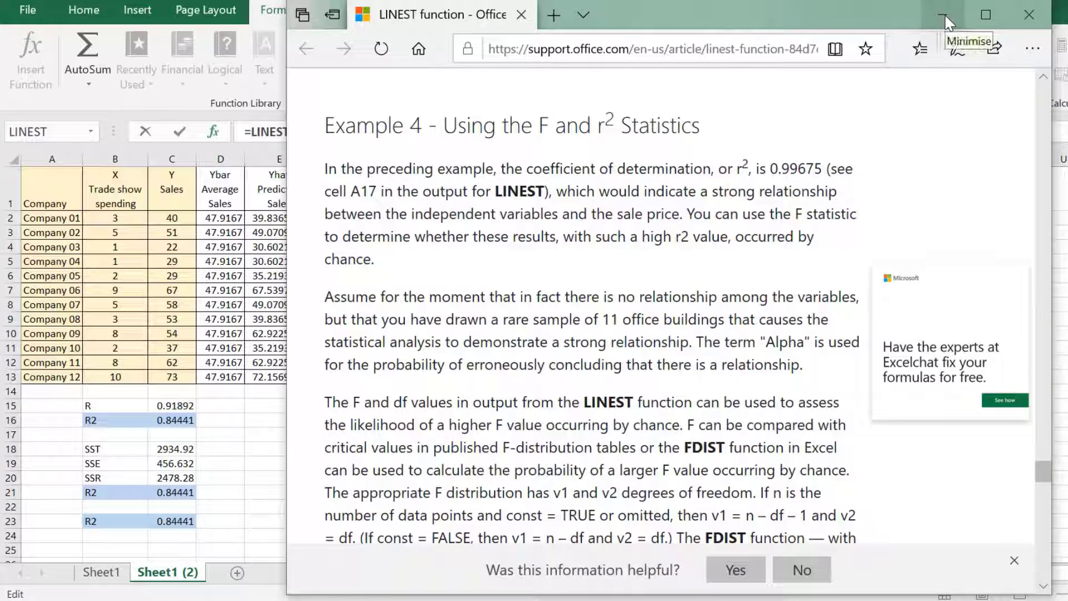
# Step: Back in Excel, set LINEST's known y's to C2:C13 and known x's to B2:B13
pyautogui.click(946, 22)
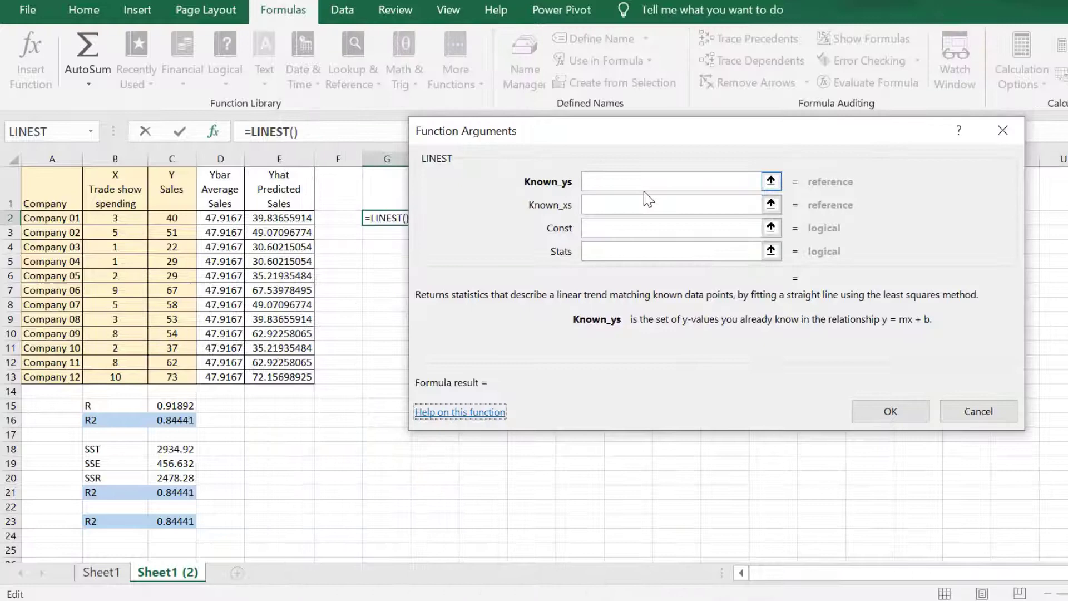
pyautogui.click(638, 177)
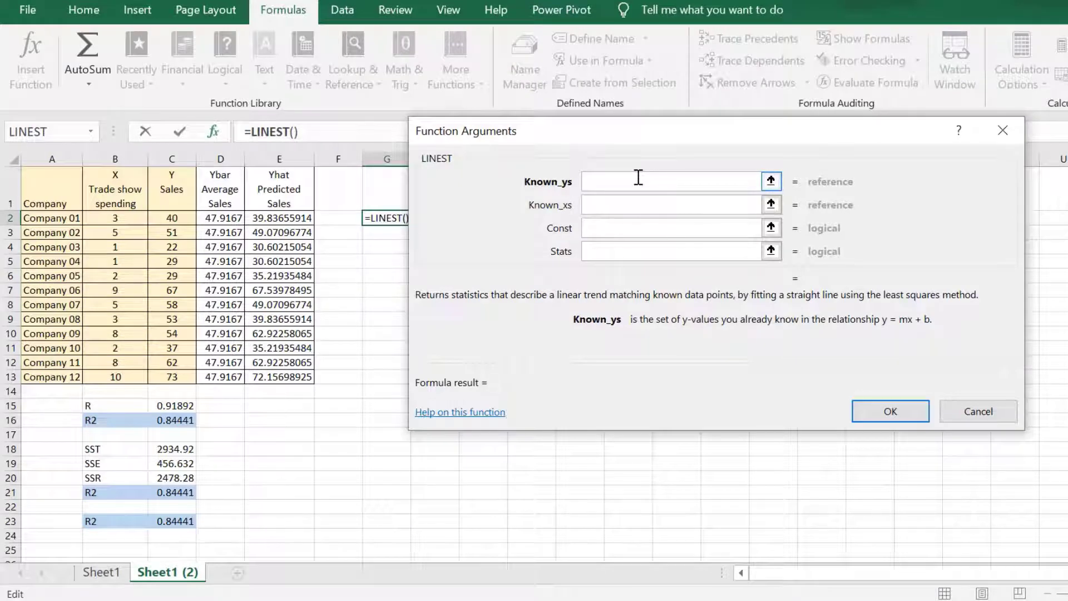
pyautogui.moveTo(164, 219); pyautogui.dragTo(172, 374)
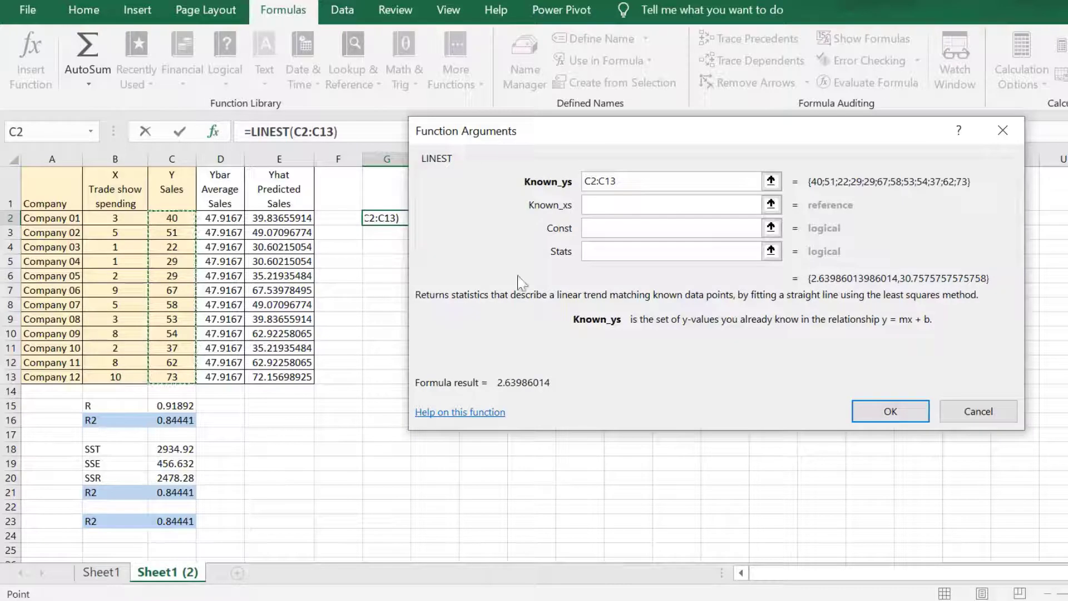
pyautogui.click(597, 203)
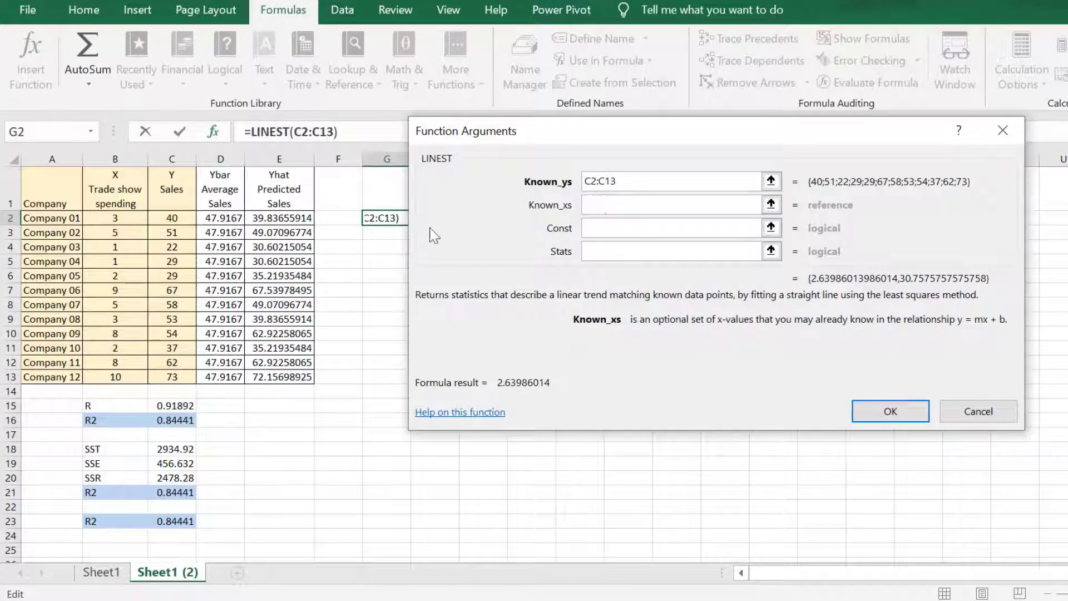
pyautogui.click(127, 218)
pyautogui.moveTo(127, 218); pyautogui.dragTo(126, 377)
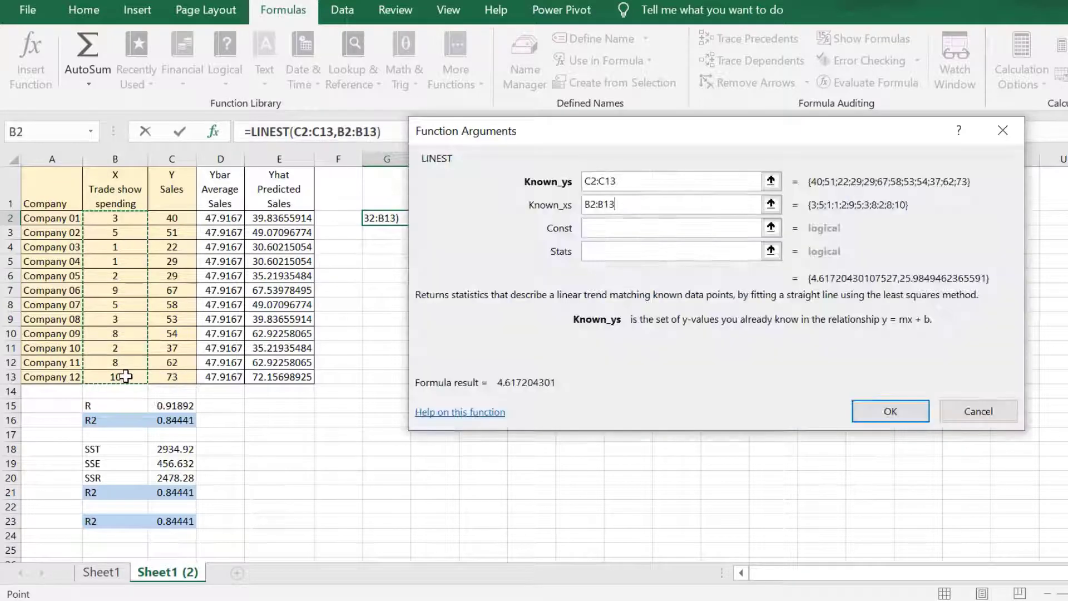
pyautogui.click(598, 228)
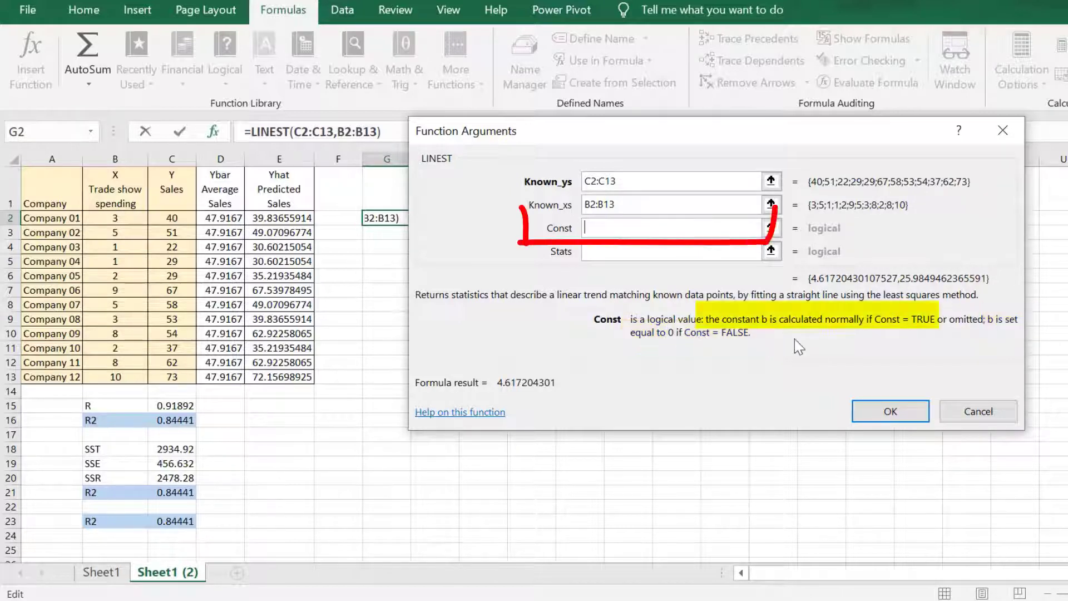
# Step: Set Const and Stats to TRUE, committing =LINEST(C2:C13,B2:B13,TRUE,TRUE) in G2
pyautogui.write('T')
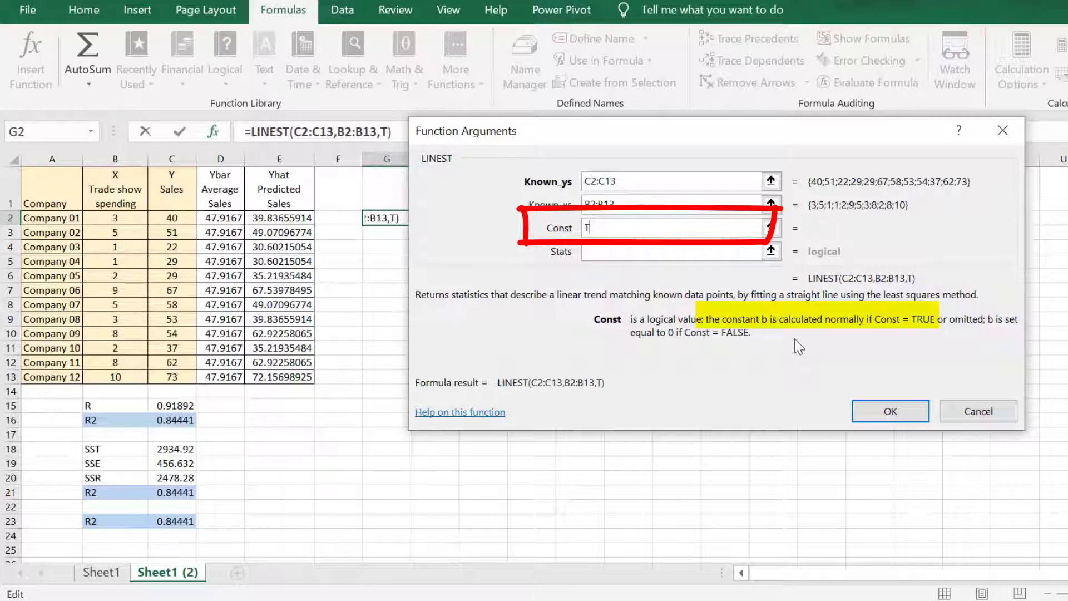
pyautogui.write('RUE')
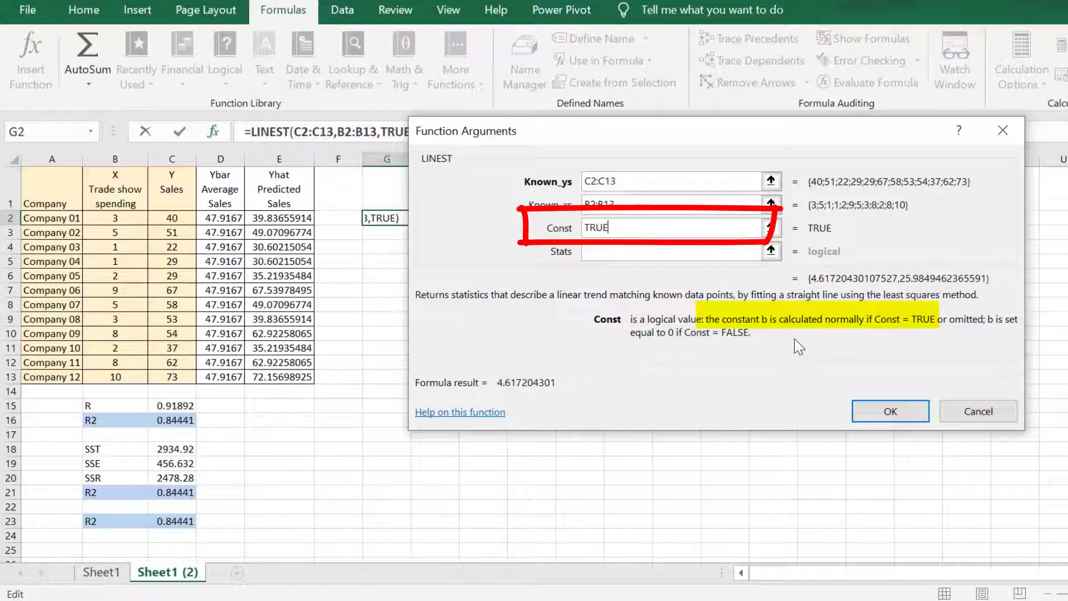
pyautogui.click(622, 257)
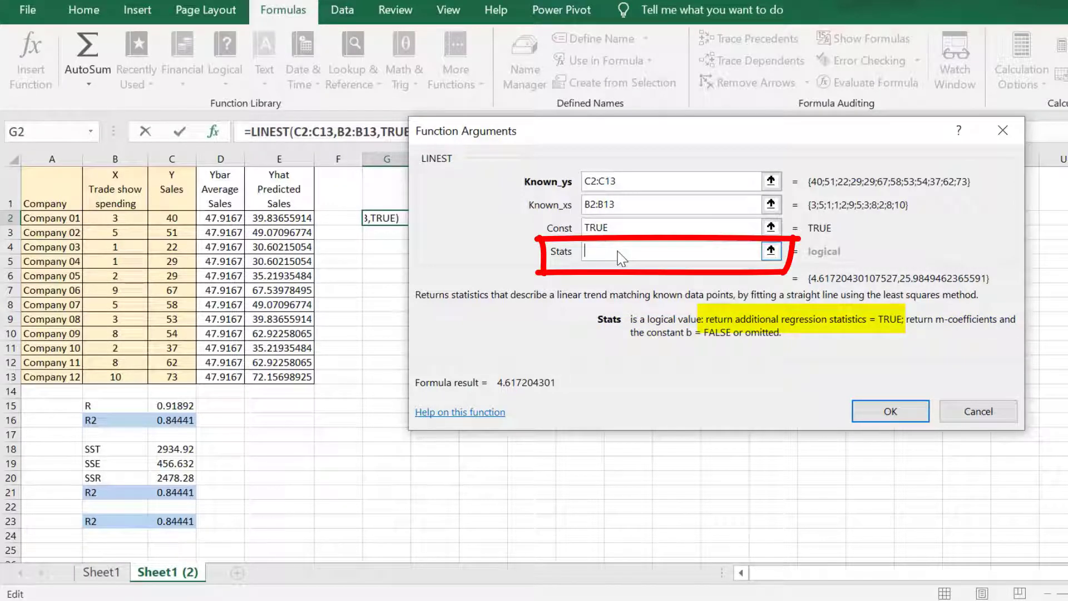
pyautogui.write('T')
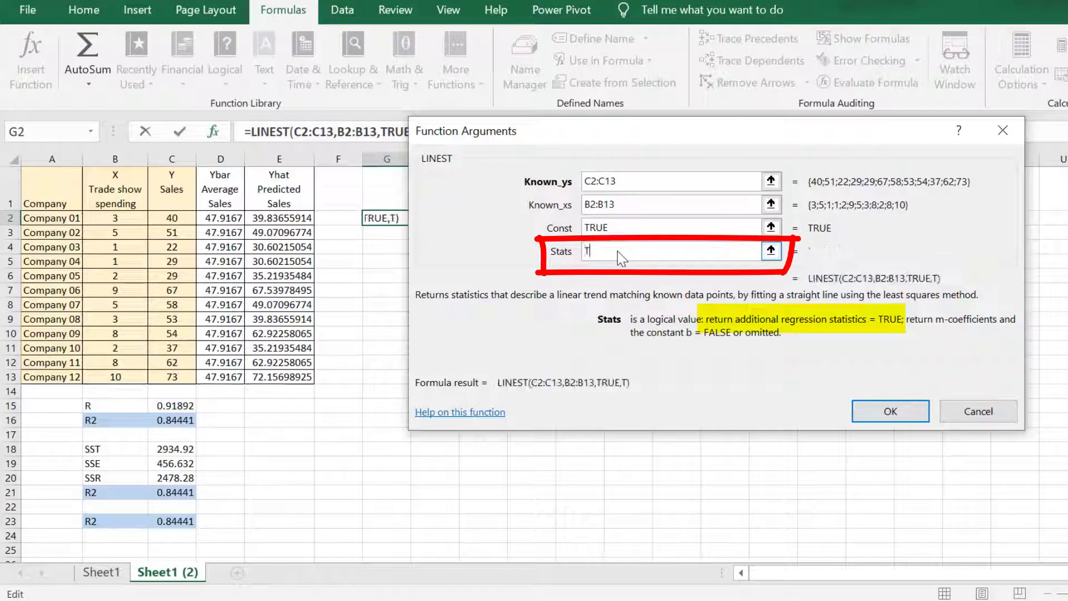
pyautogui.write('RUE')
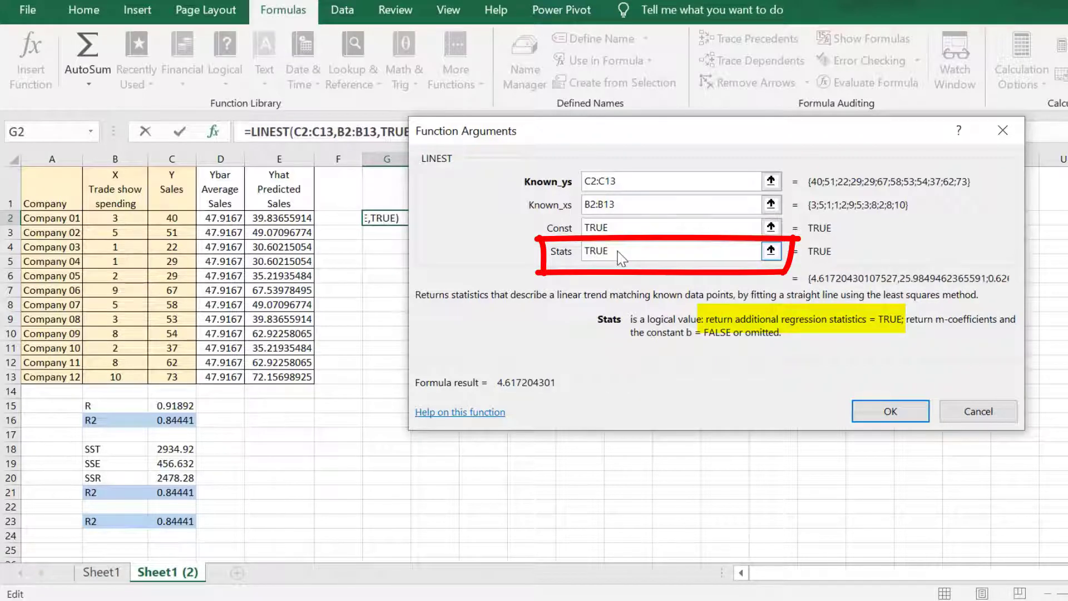
pyautogui.click(885, 414)
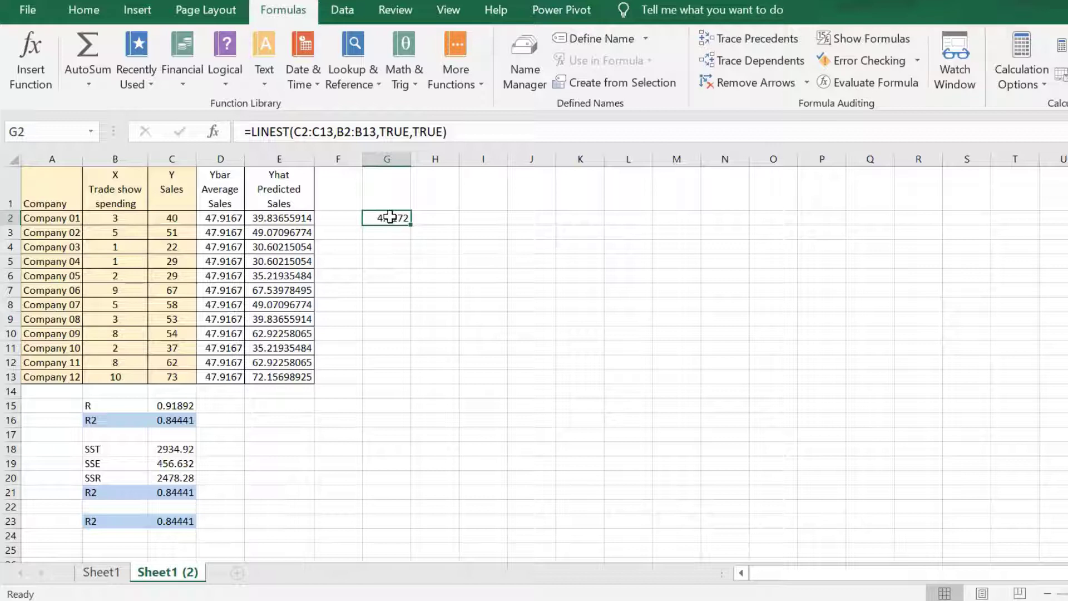
# Step: Re-enter the LINEST formula across G2:H6 as a Ctrl+Shift+Enter array formula
pyautogui.moveTo(390, 217); pyautogui.dragTo(431, 276)
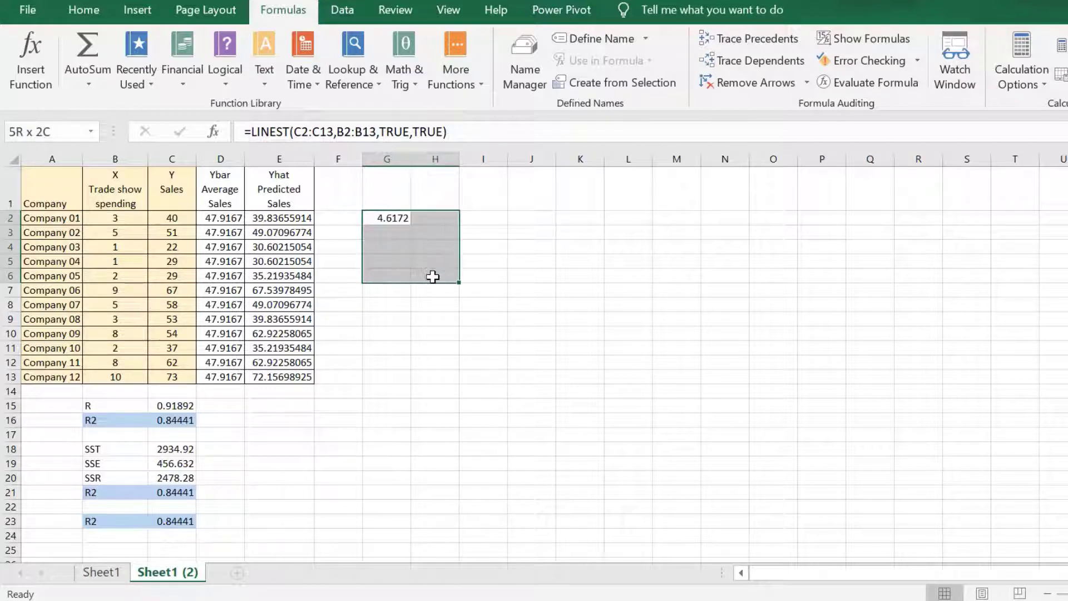
pyautogui.click(454, 134)
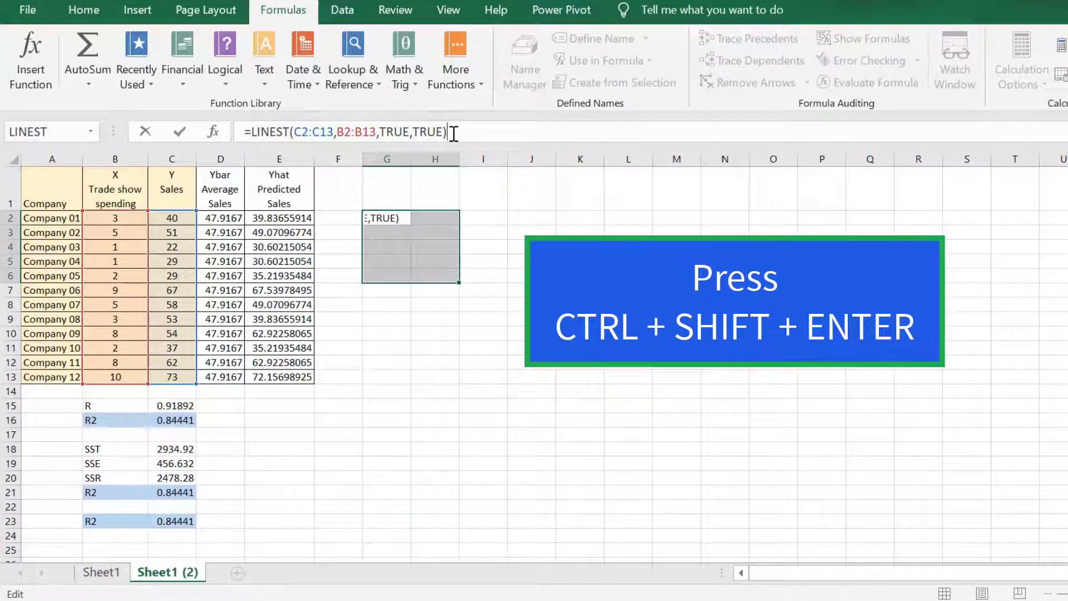
pyautogui.hotkey('ctrl', 'shift', 'Return')
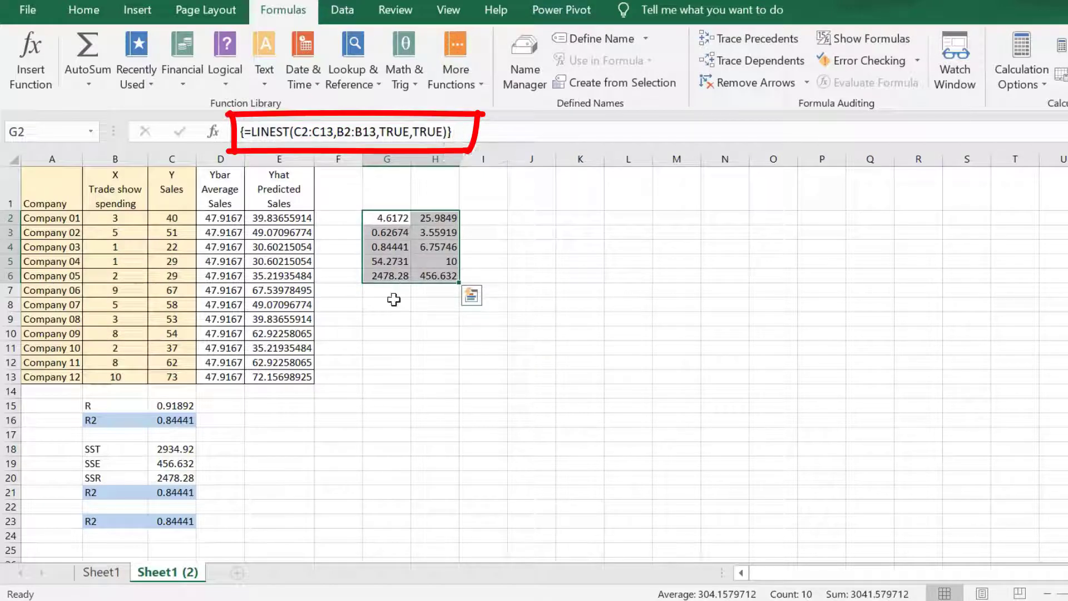
pyautogui.click(381, 319)
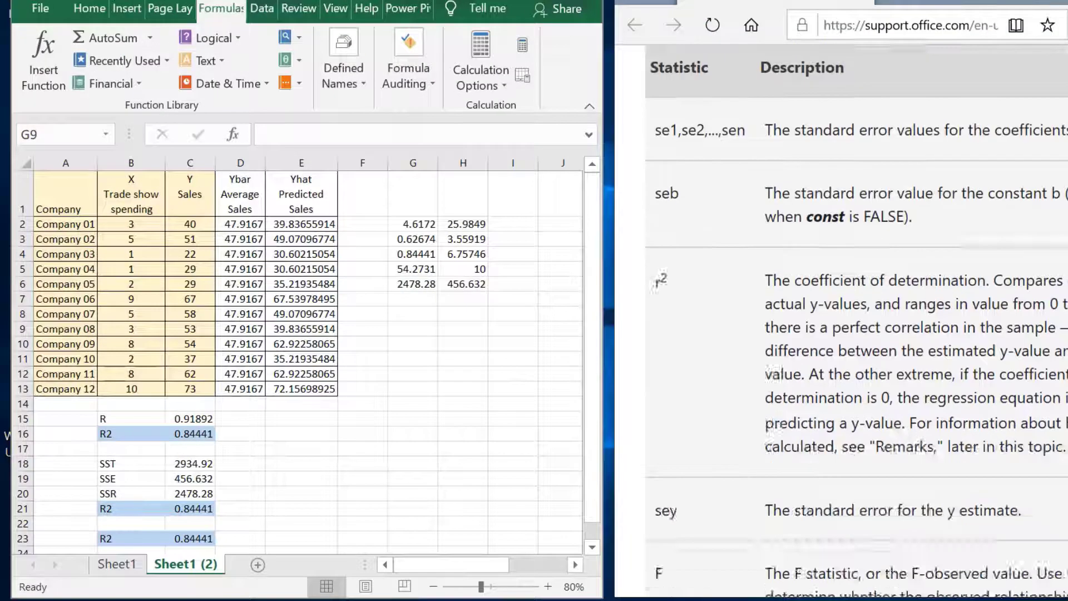
# Step: Give cell G4, holding r² 0.84441, a light-blue fill
pyautogui.scroll(-10, 841, 312)
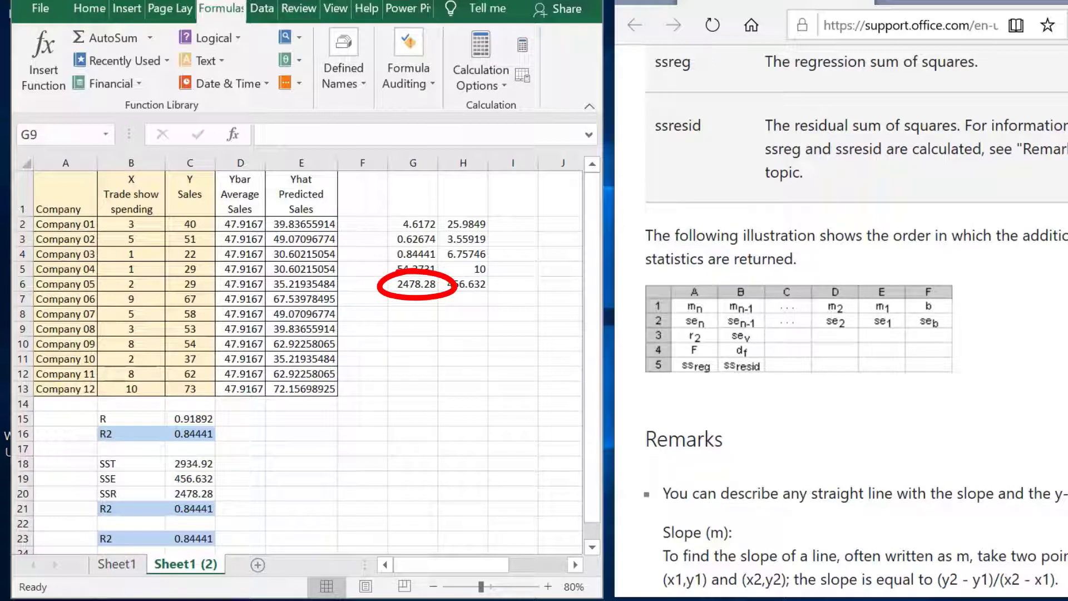
pyautogui.press('e')
pyautogui.moveTo(473, 270); pyautogui.dragTo(435, 289)
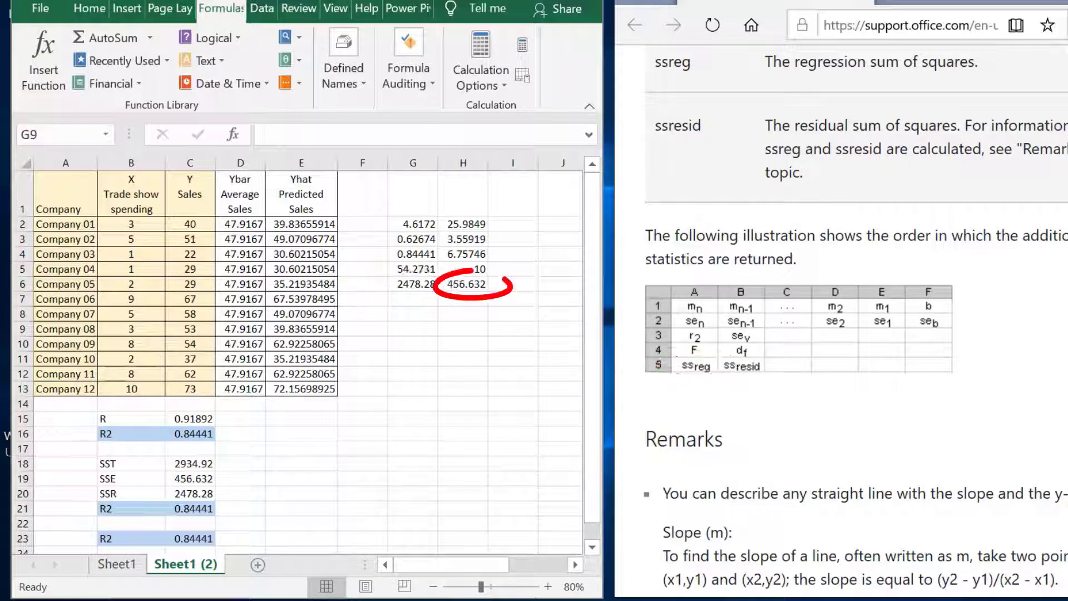
pyautogui.moveTo(754, 350); pyautogui.dragTo(753, 379)
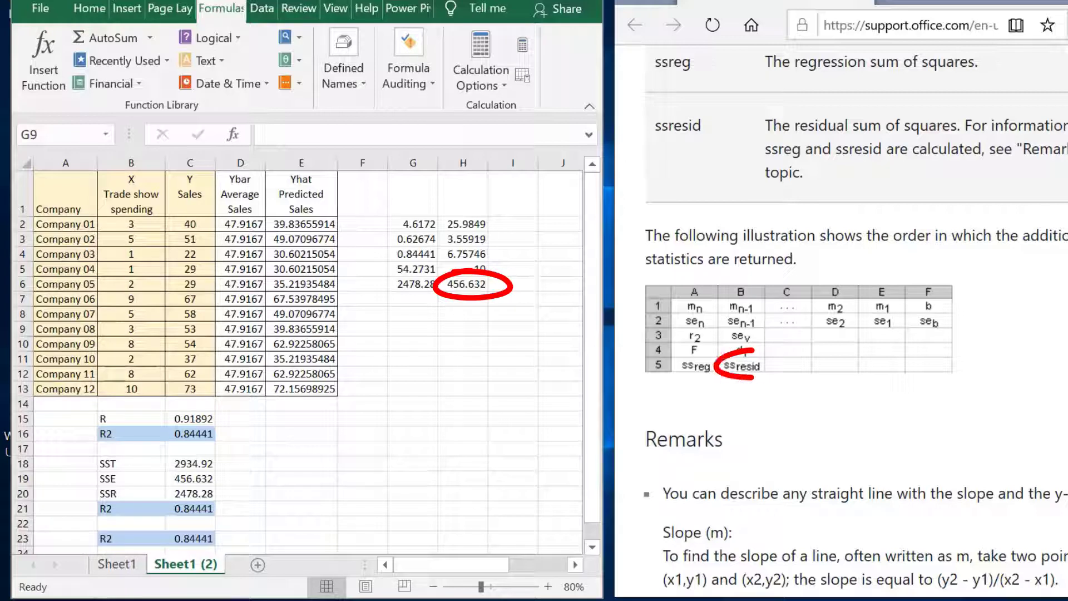
pyautogui.press('e')
pyautogui.moveTo(704, 322)
pyautogui.mouseDown()
pyautogui.moveTo(685, 325)
pyautogui.moveTo(723, 356)
pyautogui.moveTo(695, 323)
pyautogui.mouseUp()
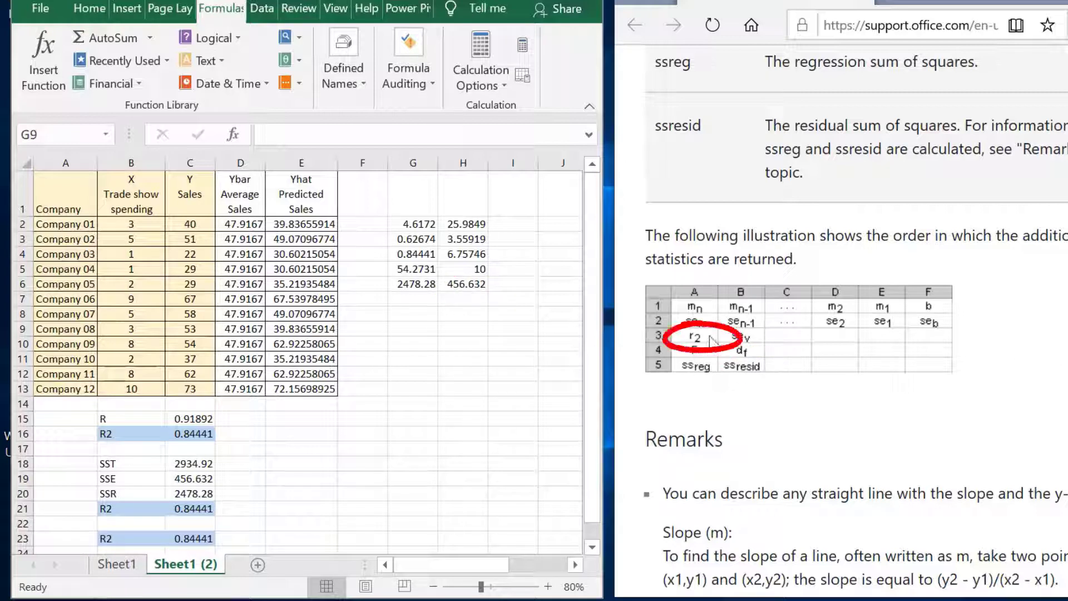
pyautogui.click(413, 254)
pyautogui.scroll(3, 143, 89)
pyautogui.moveTo(431, 238)
pyautogui.mouseDown()
pyautogui.moveTo(403, 241)
pyautogui.moveTo(448, 255)
pyautogui.mouseUp()
pyautogui.click(127, 89)
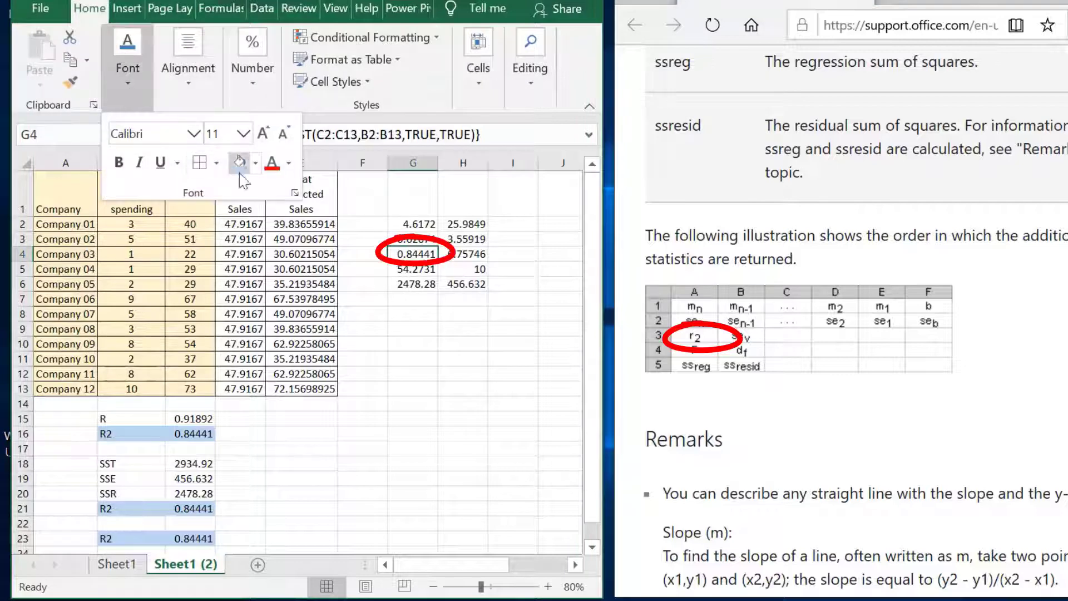
pyautogui.click(241, 163)
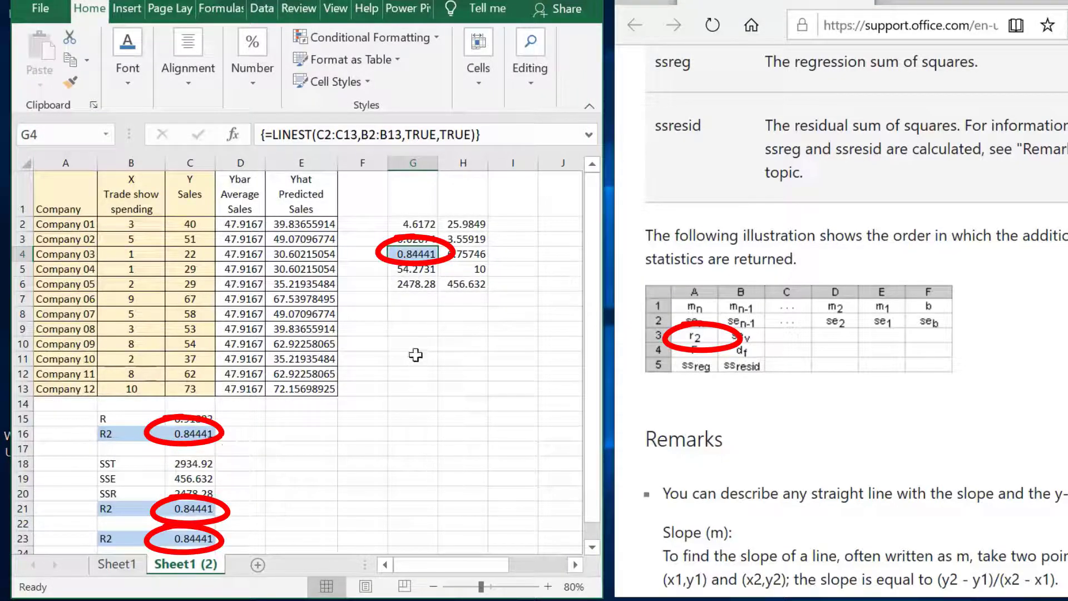
# Step: Enter the label 'R2' in F16
pyautogui.click(414, 313)
pyautogui.click(359, 434)
pyautogui.write('R2')
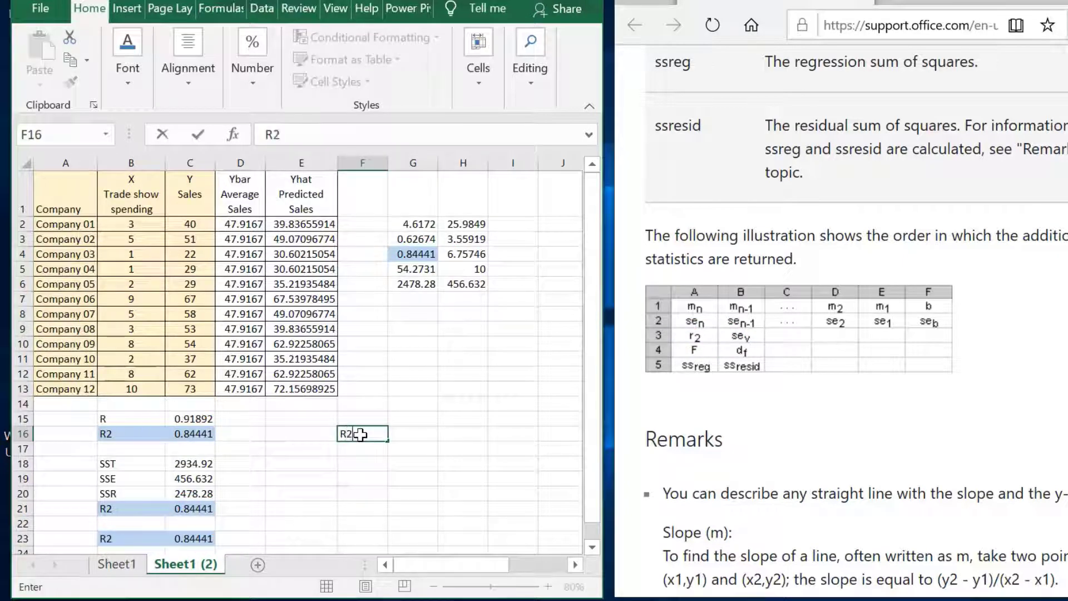
pyautogui.press('Return')
# Step: Enter =INDEX(LINEST(C2:C13,B2:B13,TRUE,TRUE),3,1) in G16 to return 0.84441
pyautogui.click(413, 434)
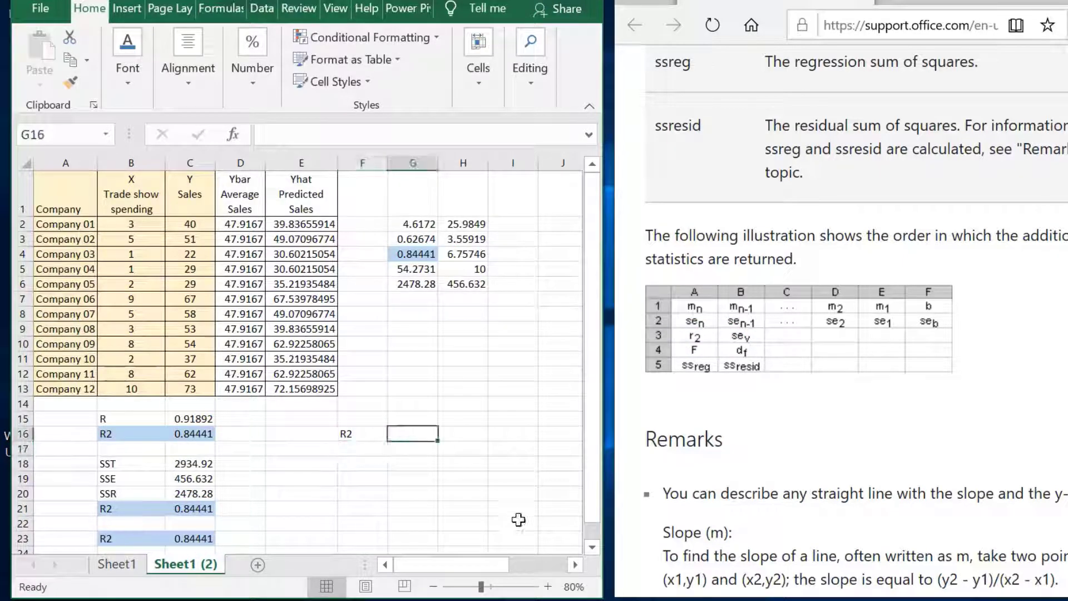
pyautogui.write('=INDEX')
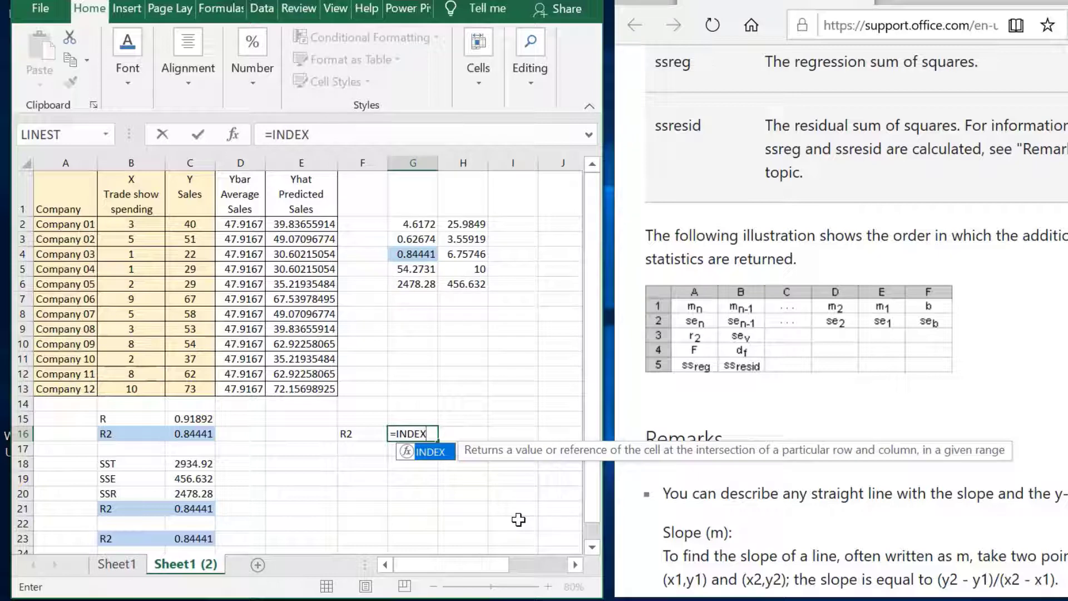
pyautogui.write('(')
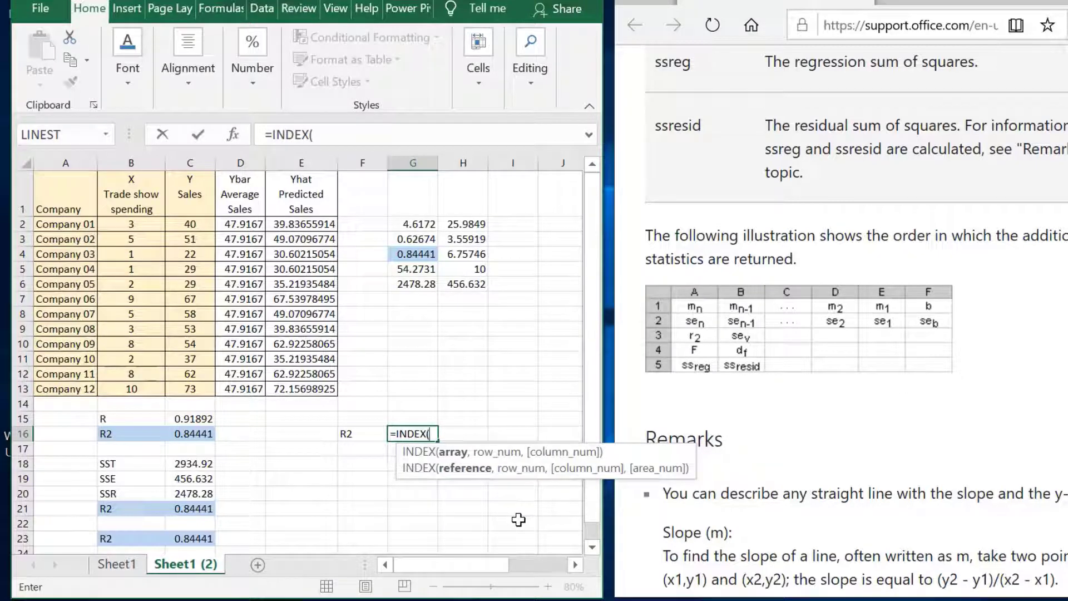
pyautogui.write('LINES')
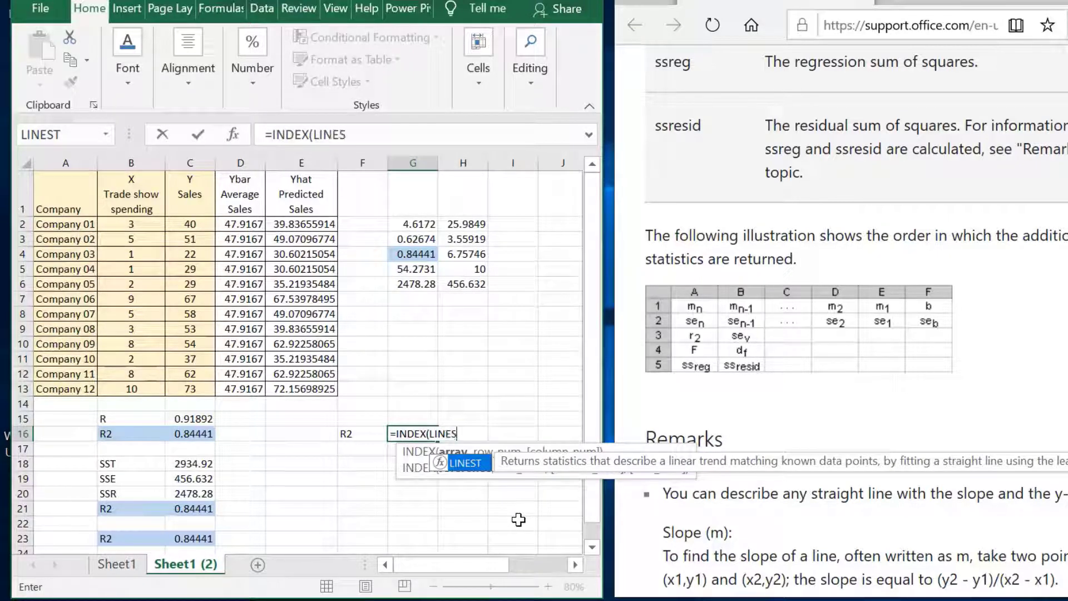
pyautogui.write('T(')
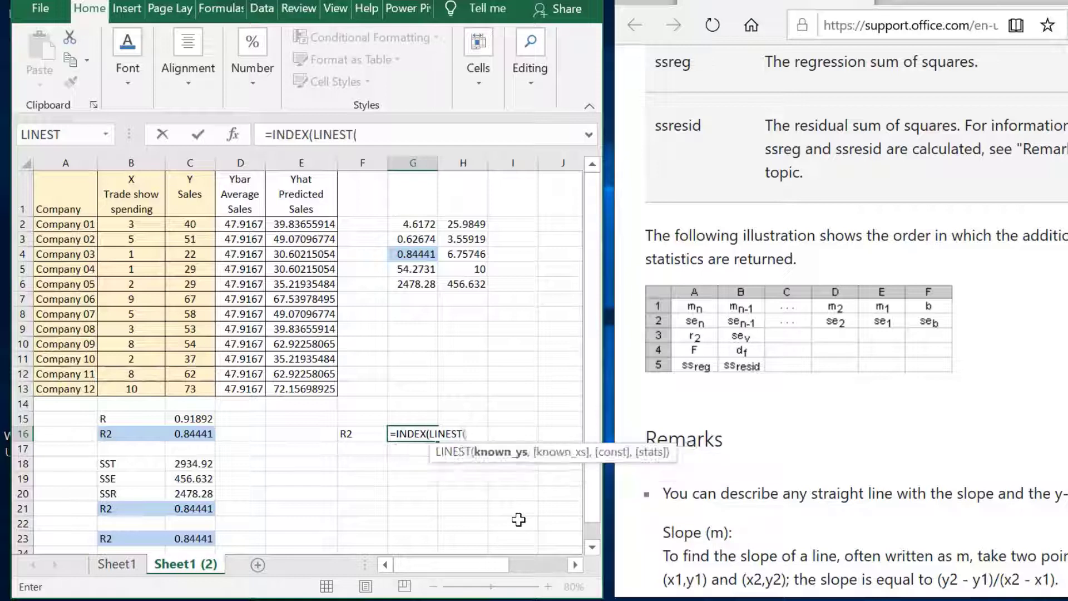
pyautogui.moveTo(190, 224); pyautogui.dragTo(192, 393)
pyautogui.write(',')
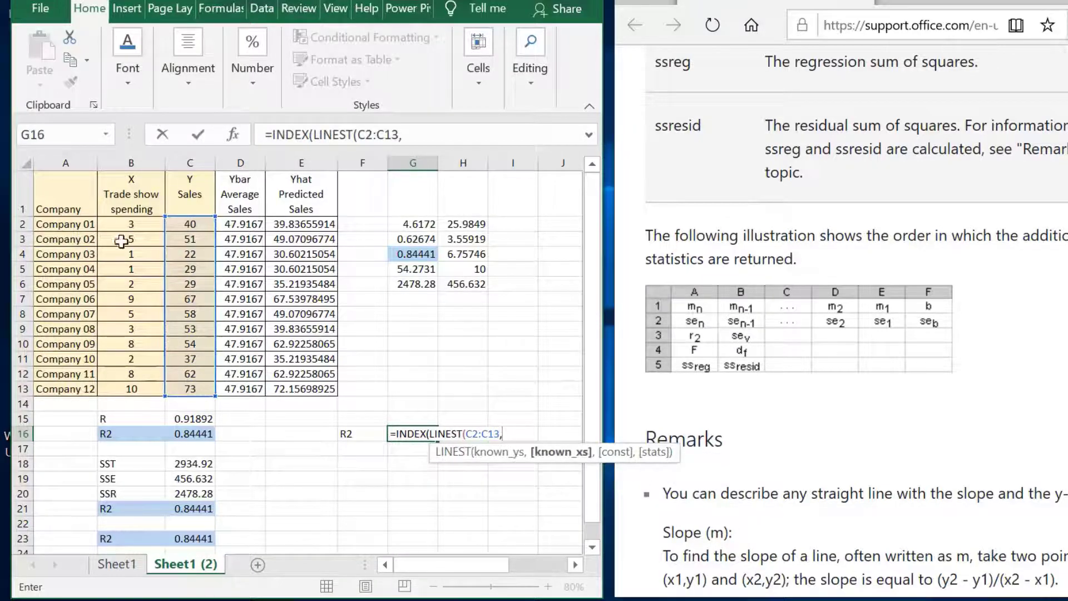
pyautogui.moveTo(131, 224); pyautogui.dragTo(141, 389)
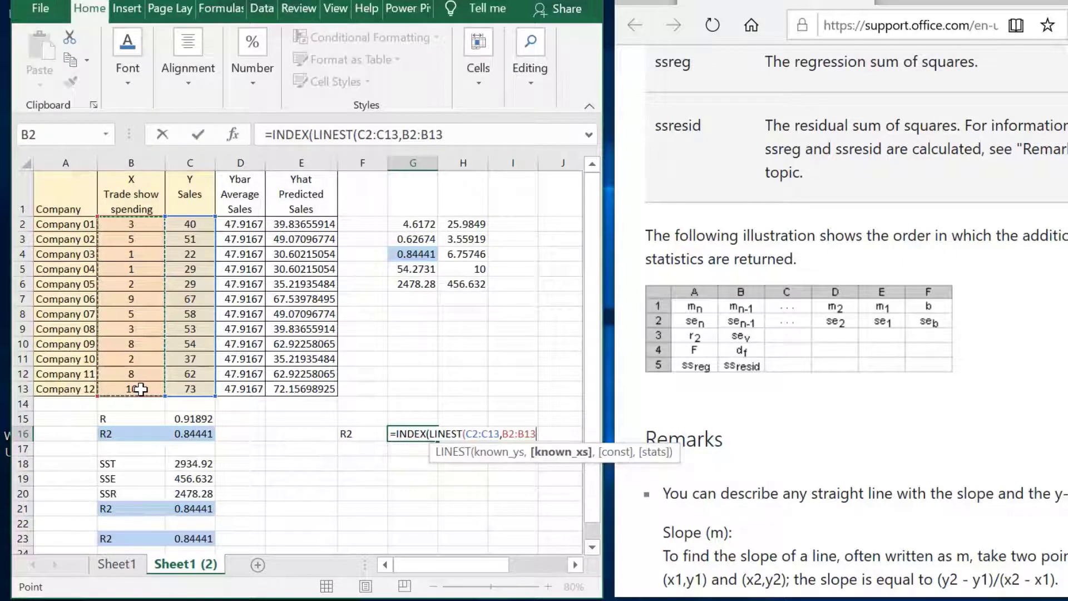
pyautogui.write(',TRUE')
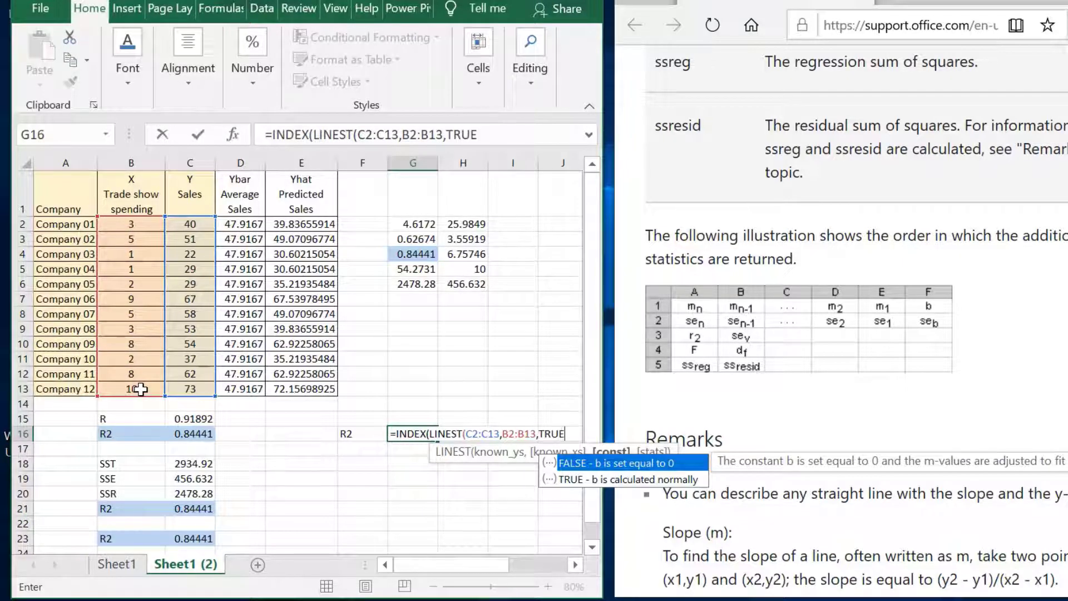
pyautogui.write(',TR')
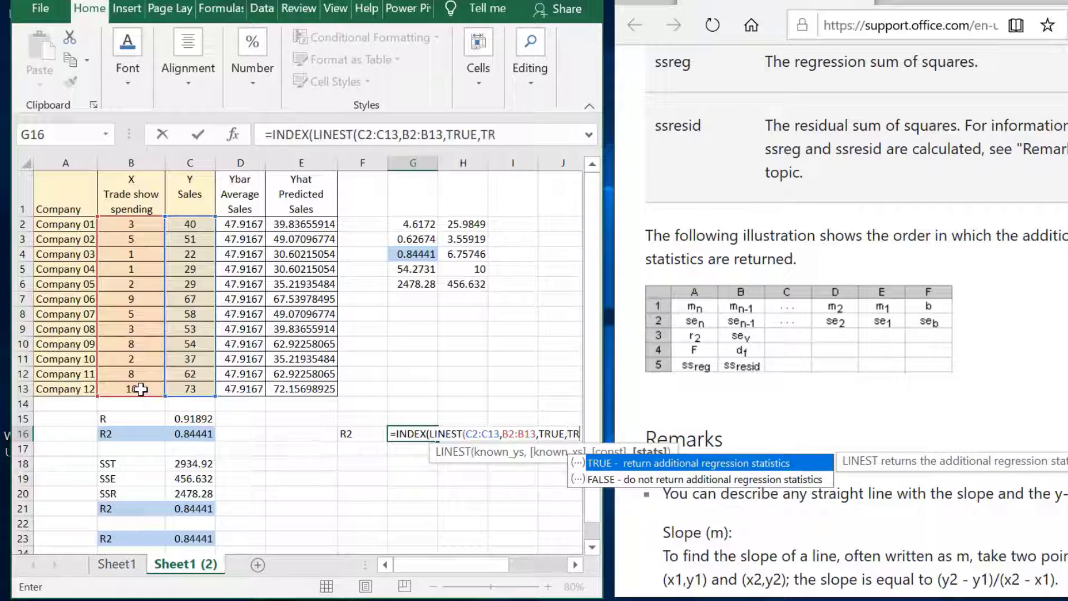
pyautogui.write('UE)')
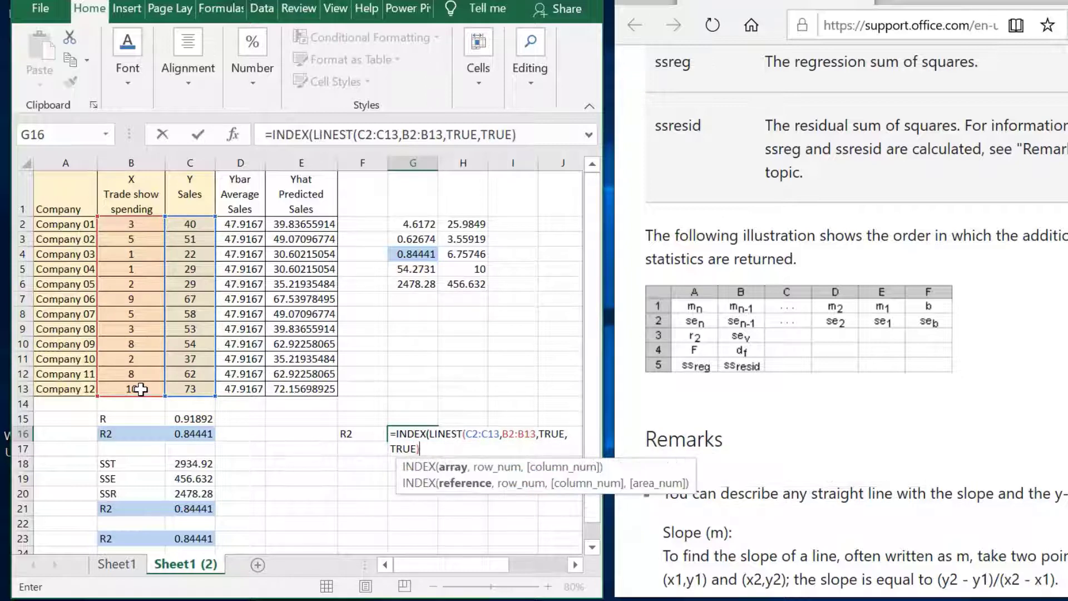
pyautogui.write(',')
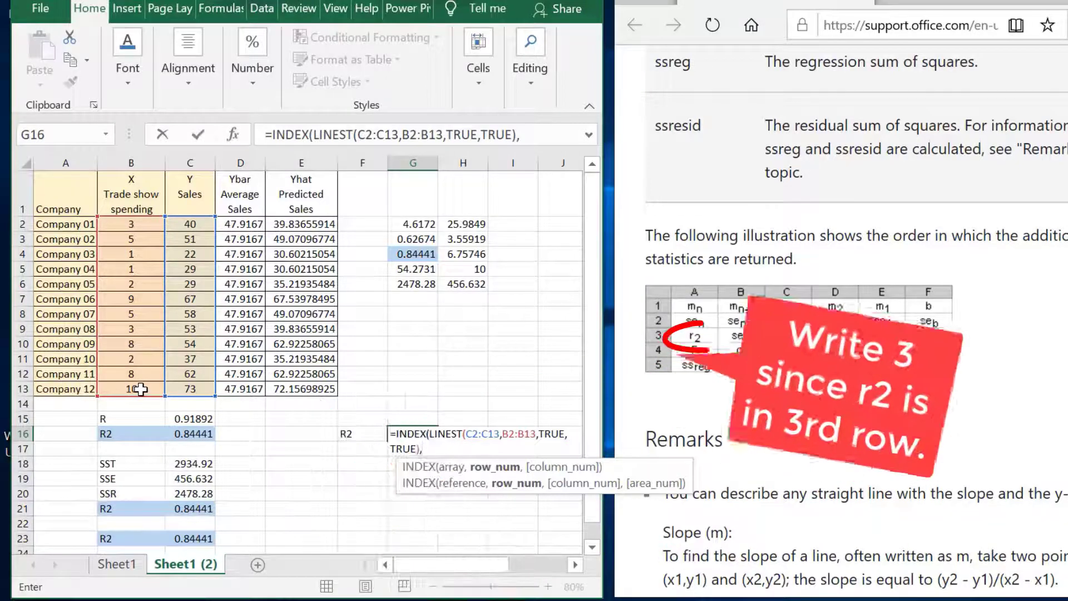
pyautogui.write('3')
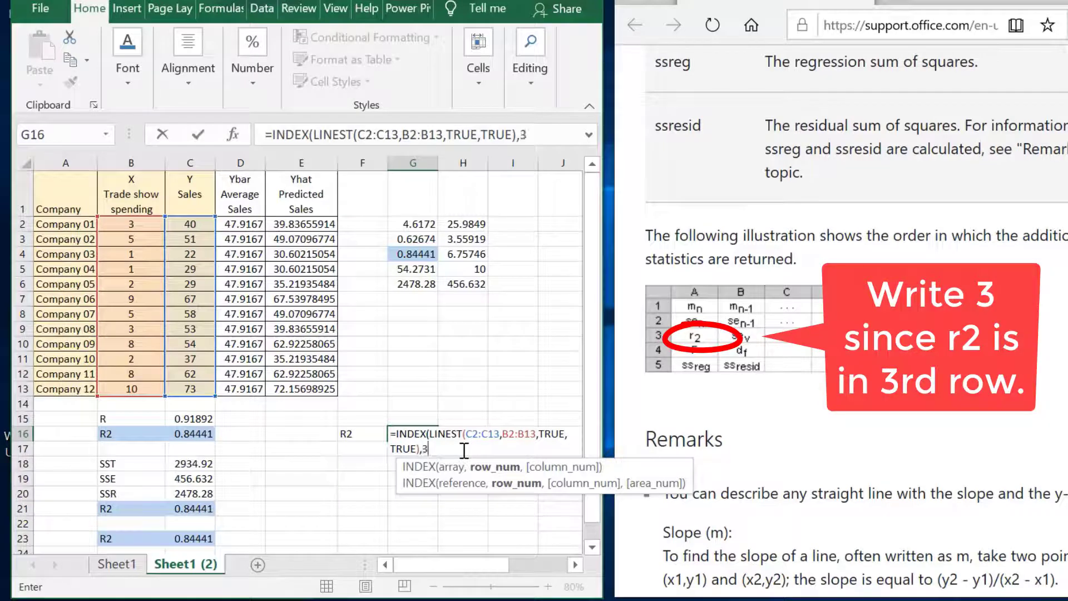
pyautogui.write(',')
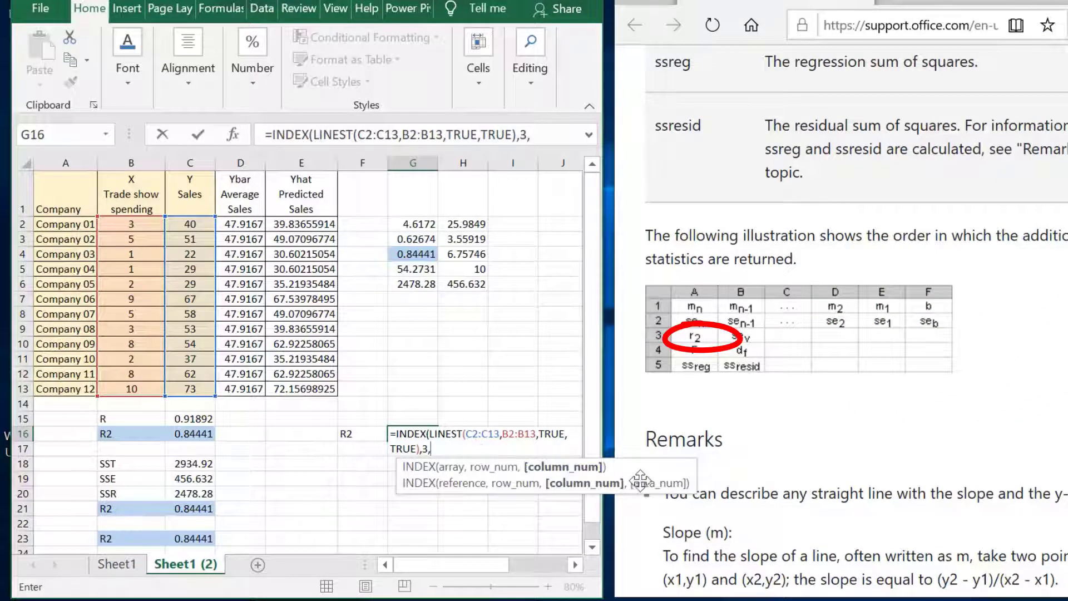
pyautogui.write('1')
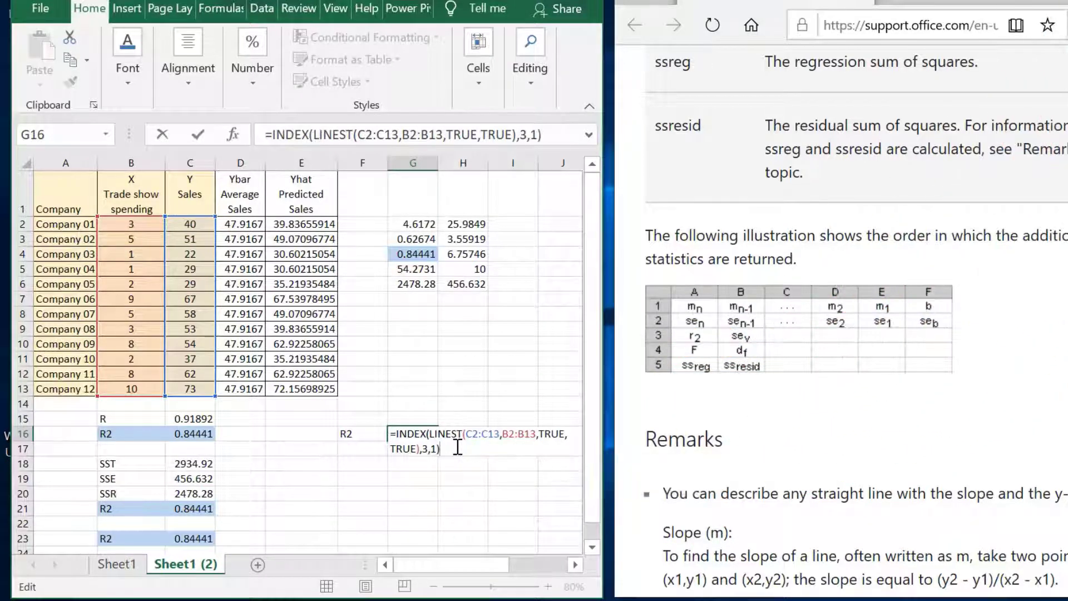
pyautogui.press('Return')
# Step: Apply a light-blue fill to the R2 label and value in F16:G16
pyautogui.moveTo(356, 434); pyautogui.dragTo(416, 434)
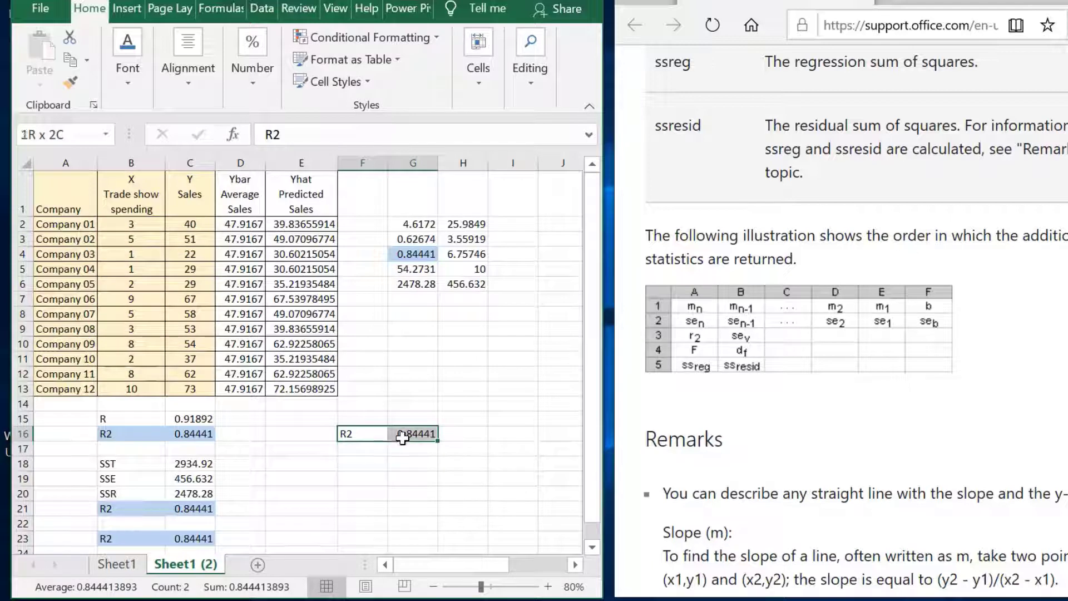
pyautogui.click(127, 56)
pyautogui.click(366, 463)
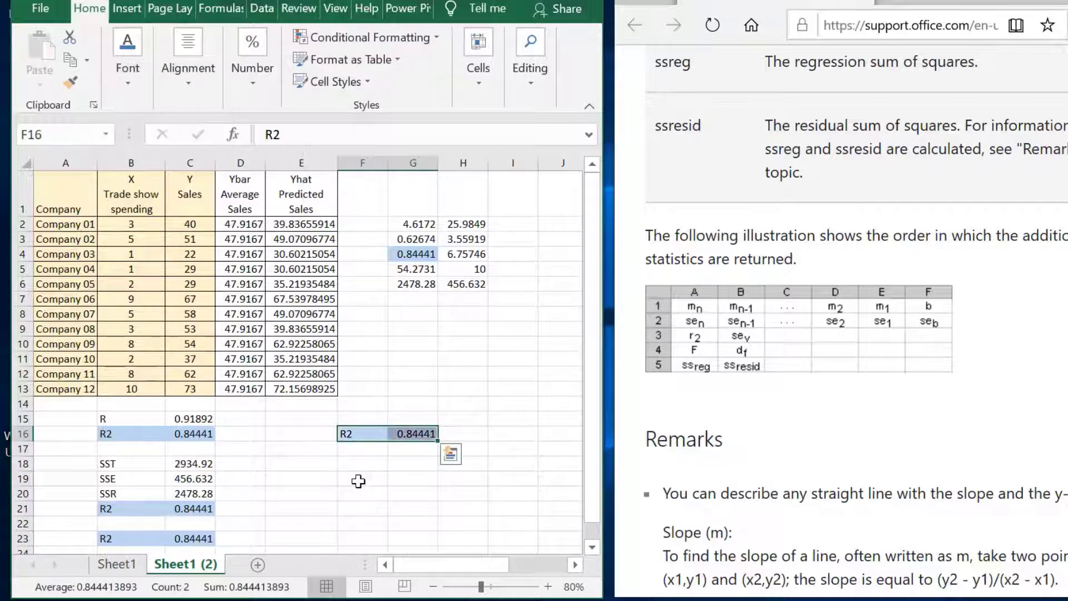
pyautogui.click(359, 484)
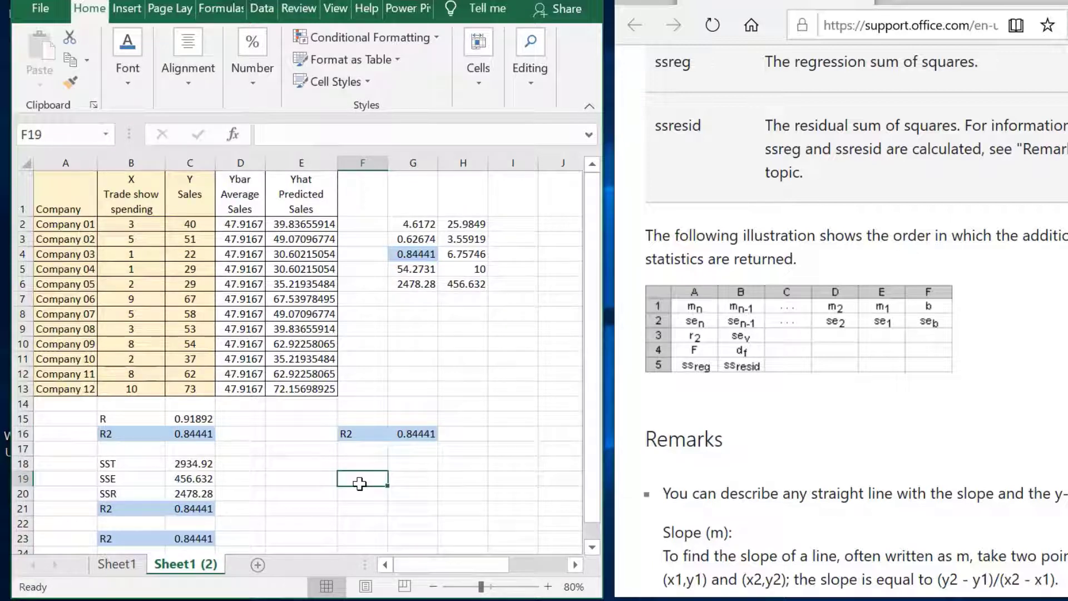